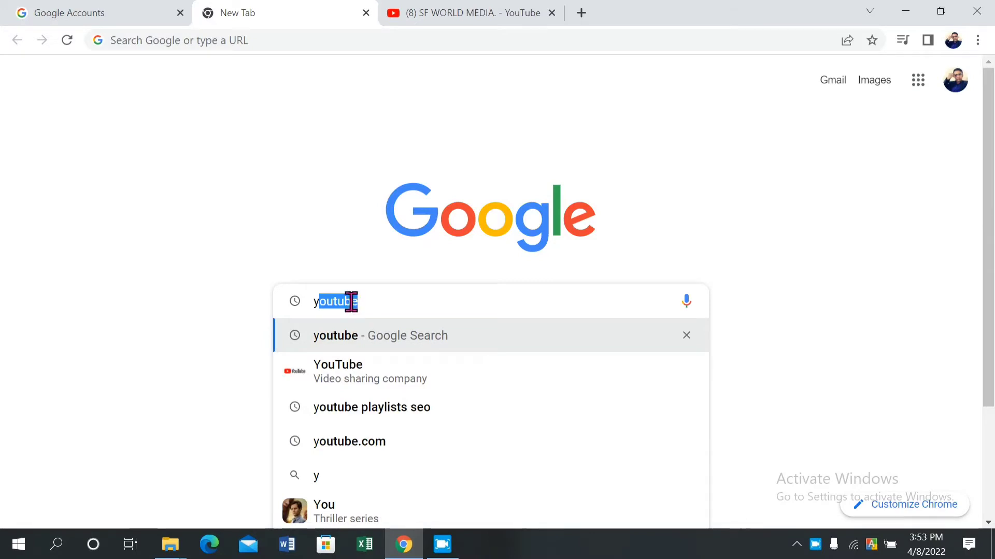
Run a Google search for 'youtube' from the search box suggestion.
left_click(380, 300)
left_click(377, 337)
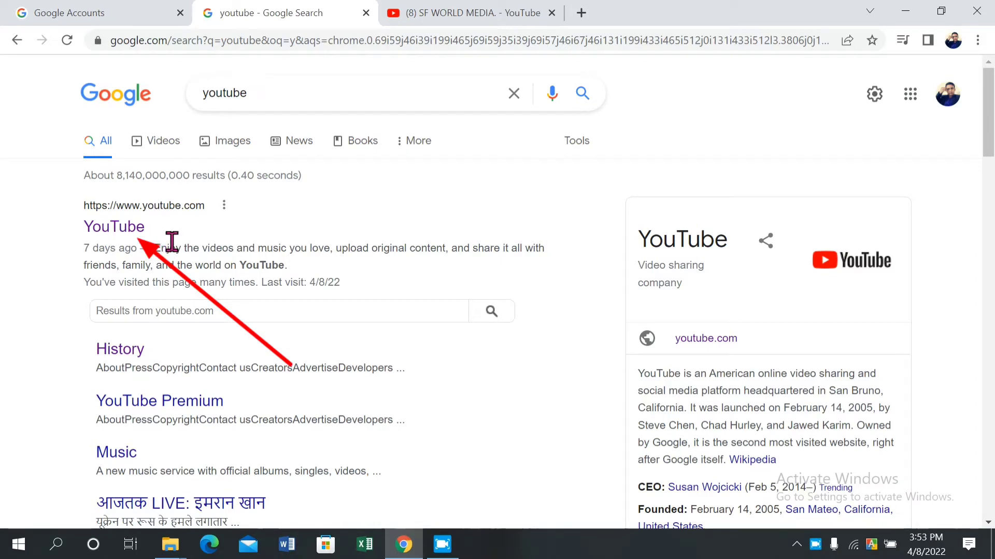
Open the YouTube site from the results and go to its account Settings.
left_click(127, 228)
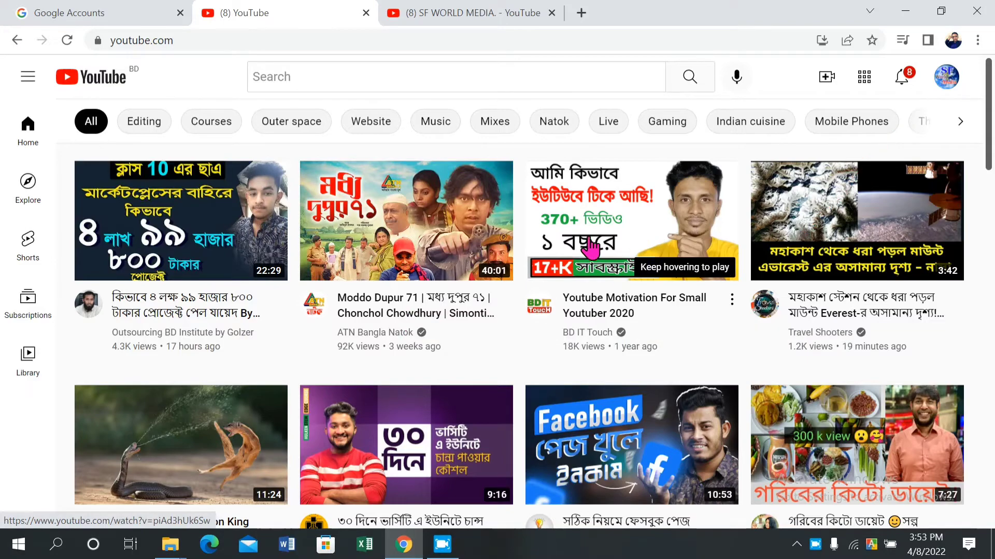
left_click(947, 77)
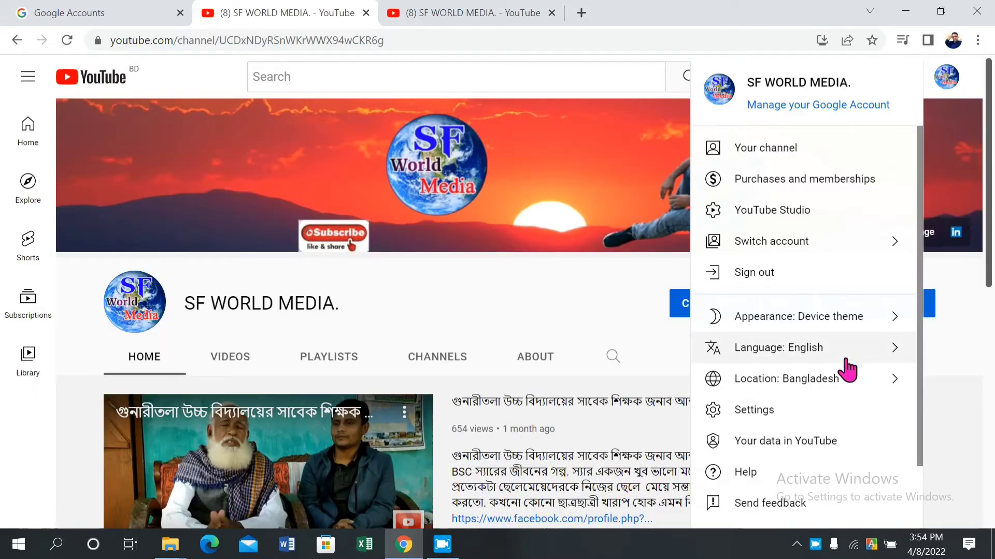
left_click(770, 412)
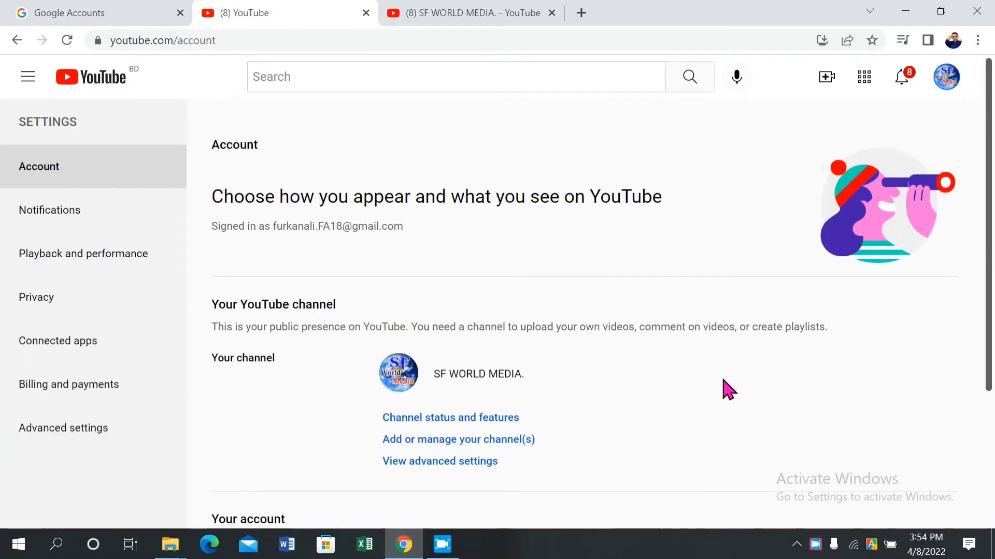
Open 'Add or manage your channel(s)' from the Account settings.
scroll(539, 445, "down", 3)
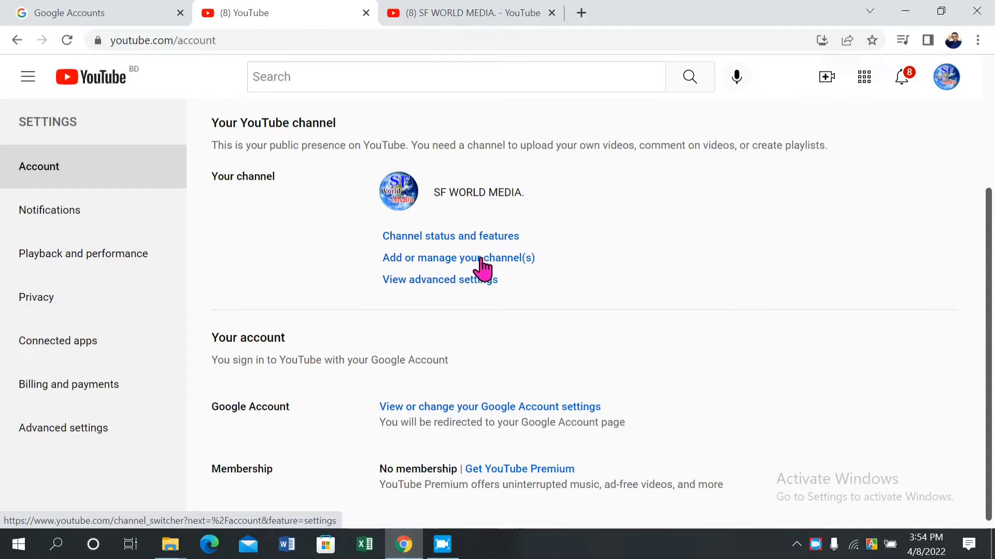
left_click(428, 268)
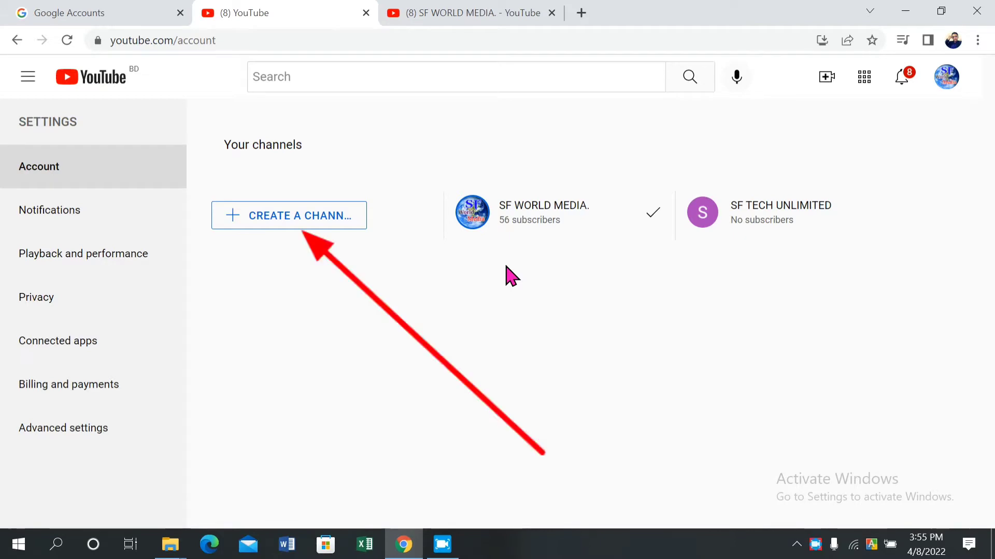
Create a new channel named 'SF TECH UNLIMITED', accepting the new Google Account acknowledgement.
left_click(284, 223)
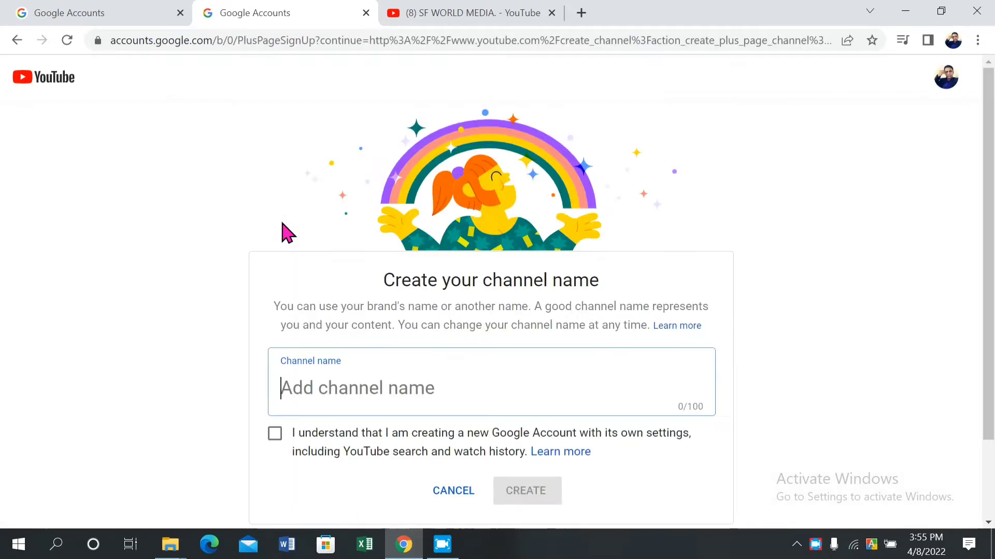
scroll(371, 382, "down", 2)
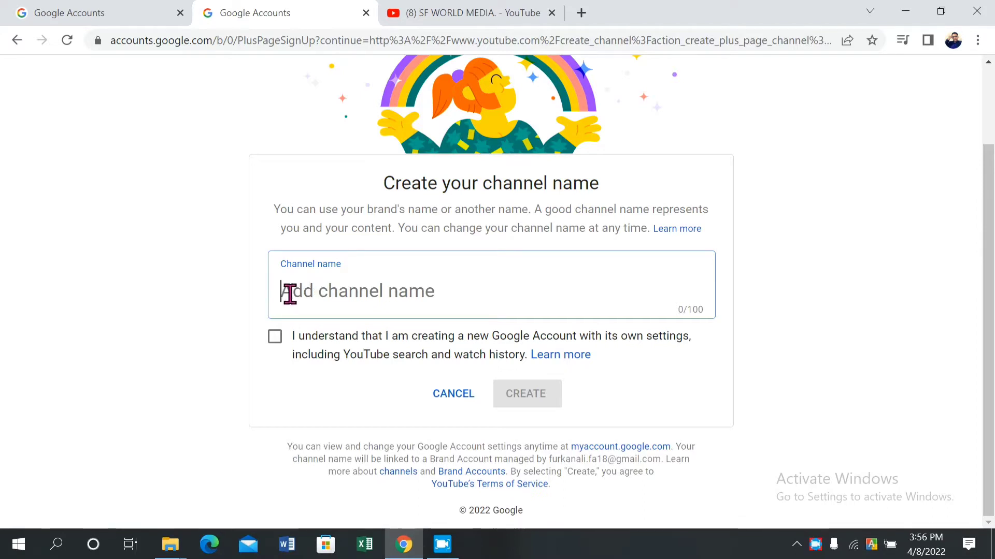
right_click(290, 296)
left_click(335, 174)
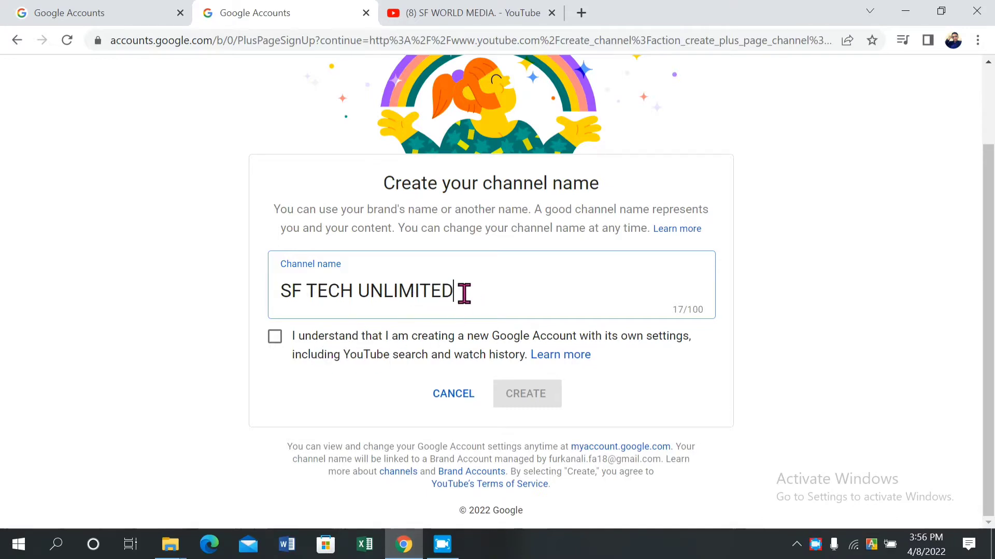
left_click(274, 339)
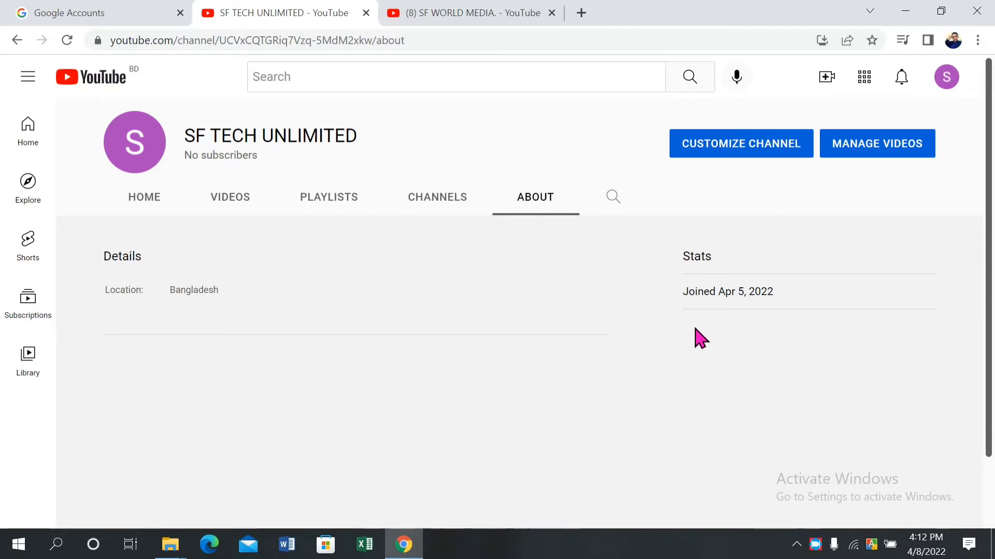
Open customization for the SF TECH UNLIMITED channel from the account menu.
left_click(946, 79)
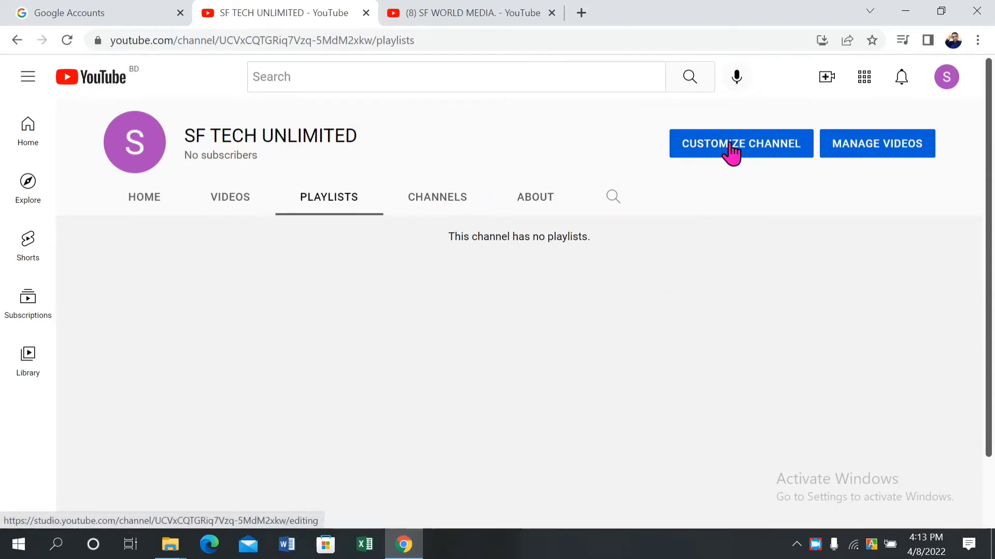
left_click(735, 151)
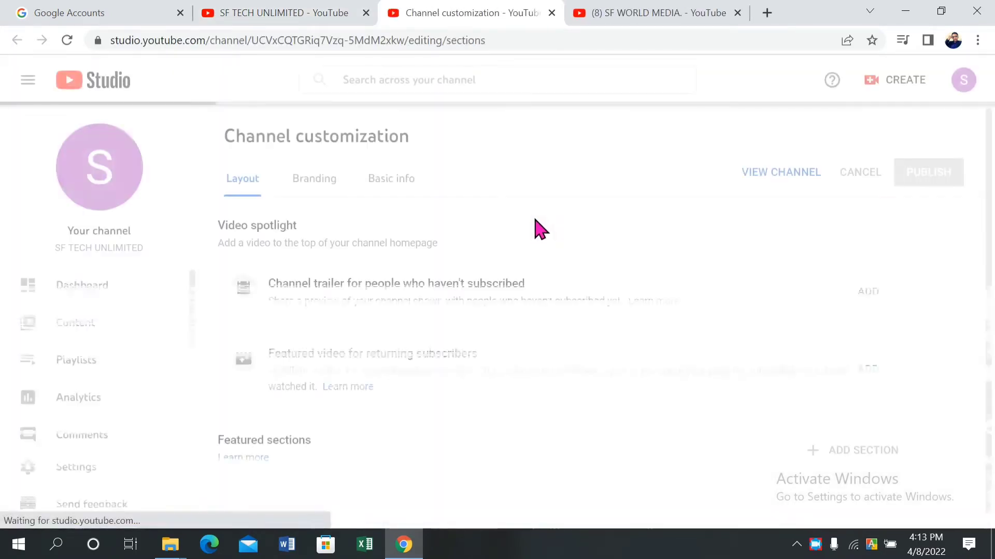
Check the Basic info name 'SF TECH UNLIMITED' and empty description, then publish.
scroll(534, 223, "down", 3)
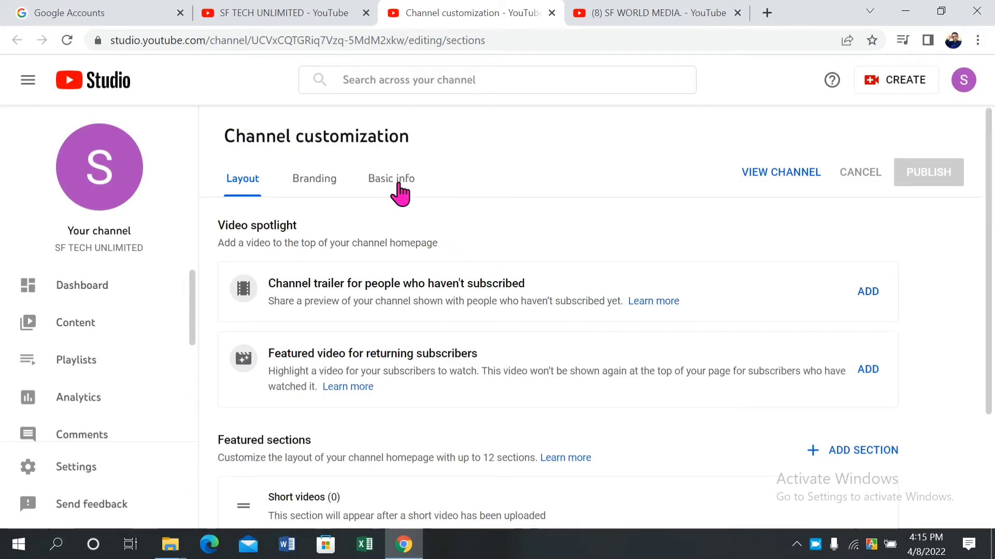
left_click(394, 193)
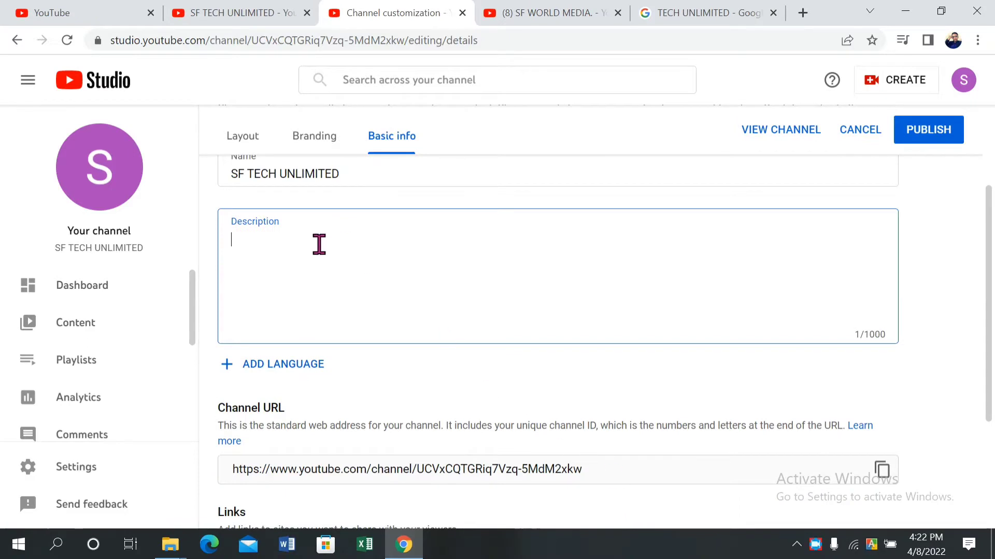
scroll(309, 285, "up", 1)
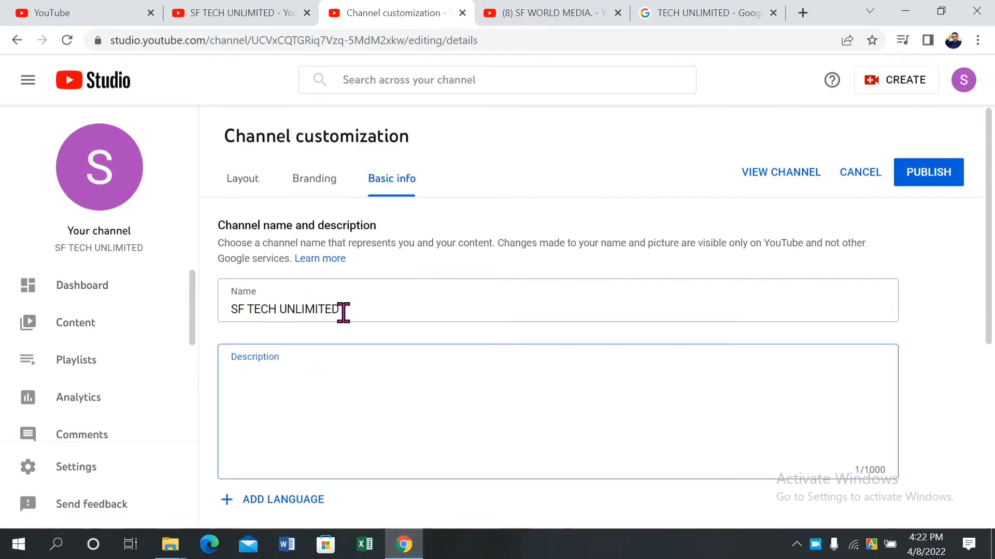
scroll(343, 311, "down", 3)
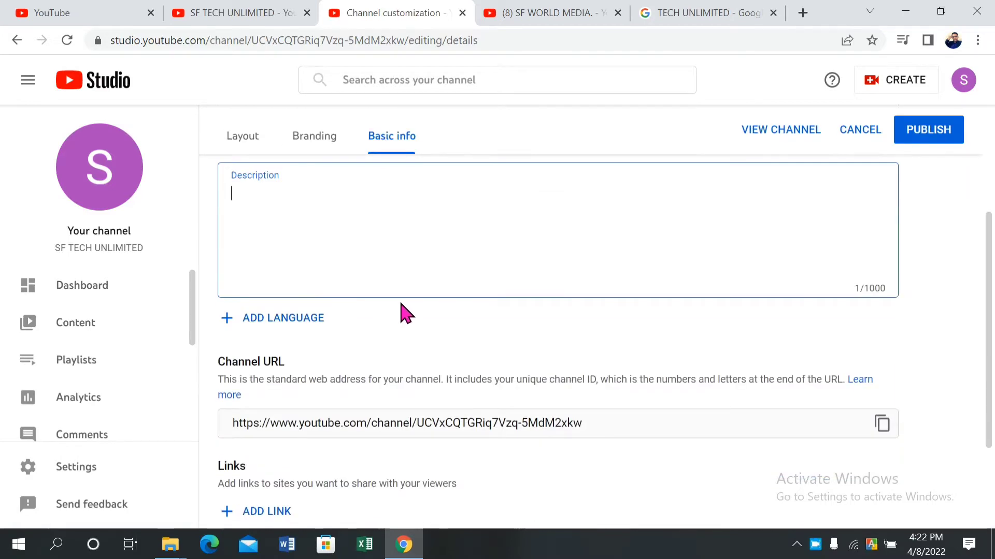
left_click(914, 131)
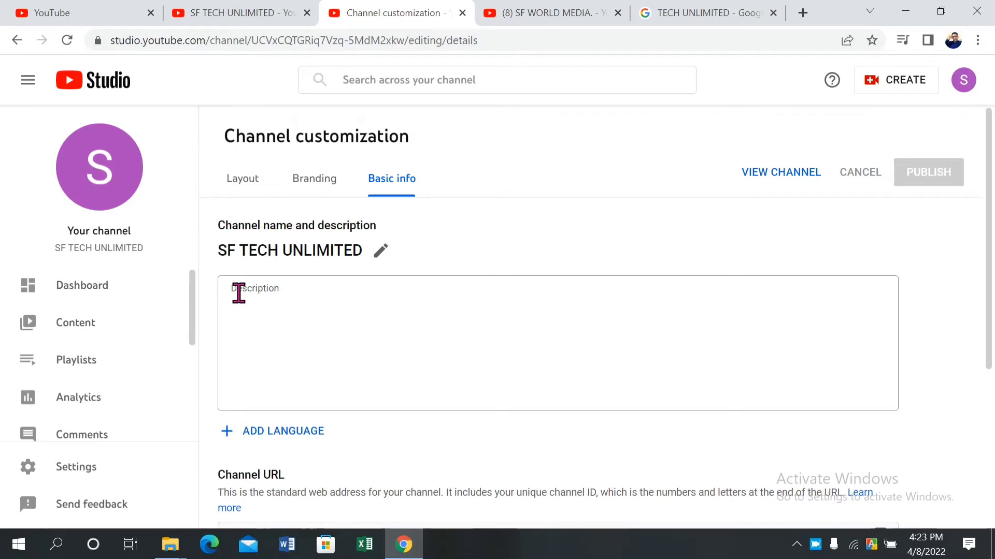
Paste the description 'SF TECH UNLIMITED..7 Secrets to Create YouTube Videos More Successful' as plain text.
right_click(240, 295)
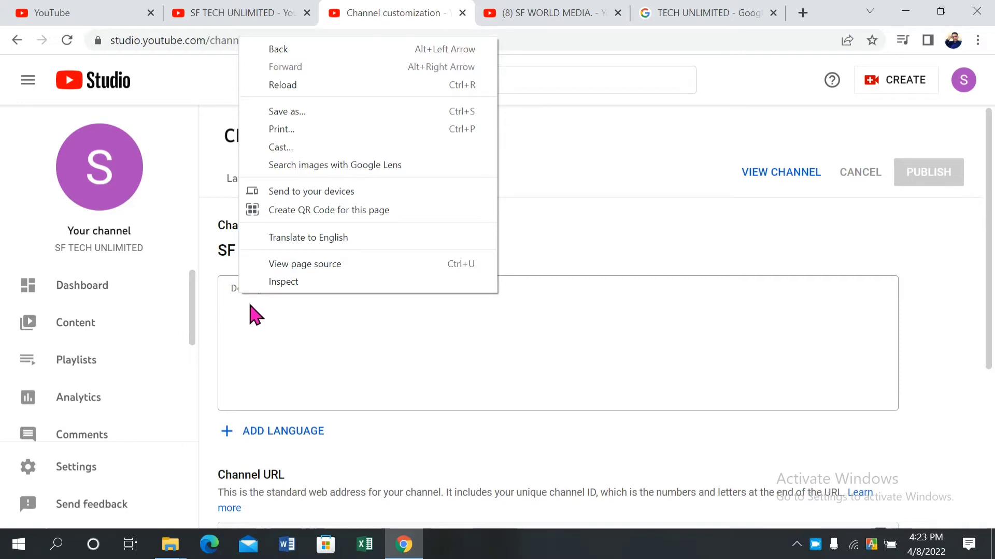
left_click(238, 309)
right_click(238, 308)
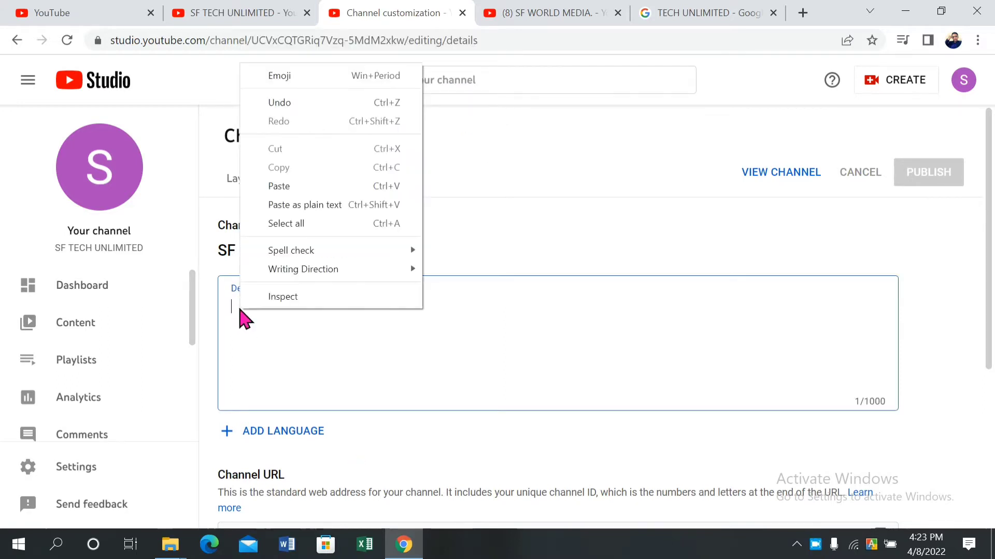
left_click(288, 203)
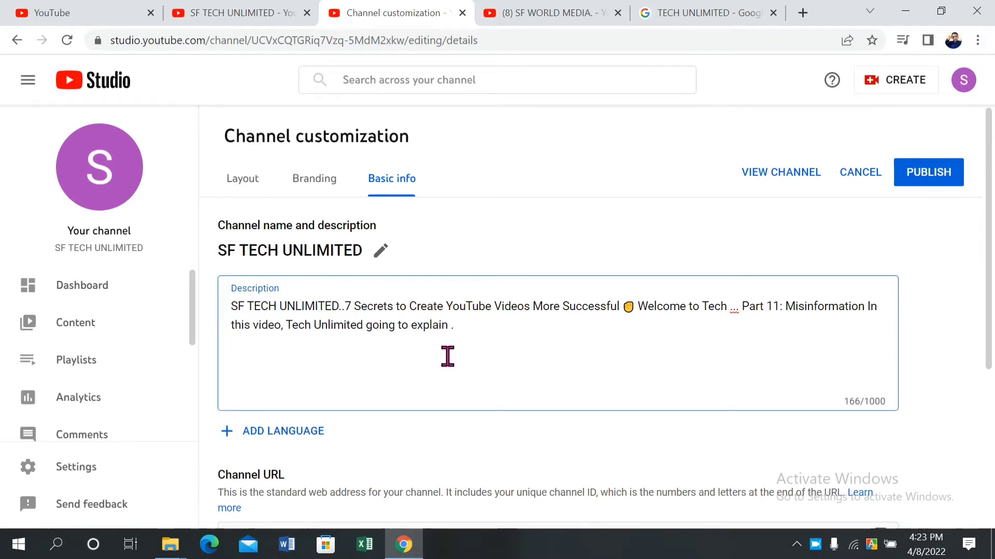
scroll(445, 352, "down", 3)
scroll(444, 350, "up", 3)
left_click(440, 352)
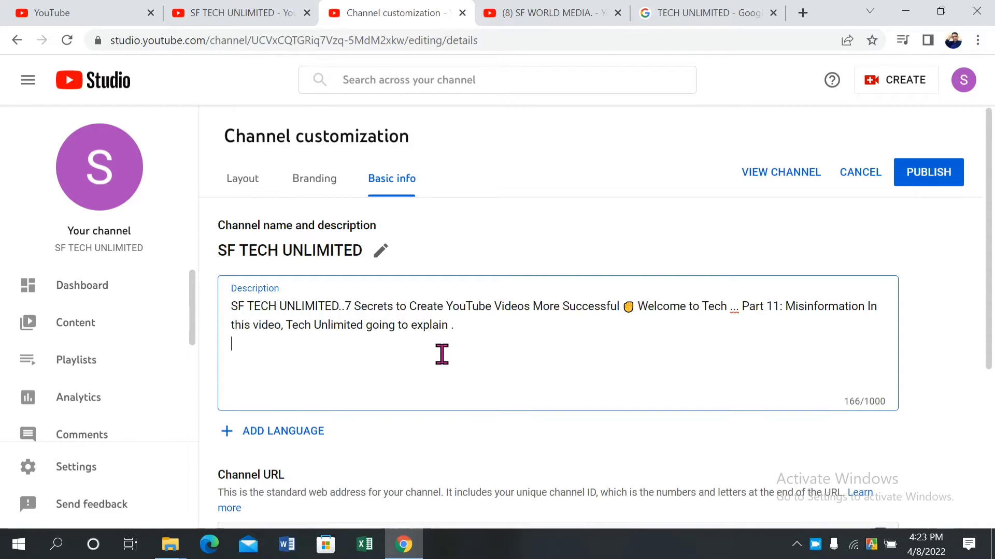
scroll(441, 354, "down", 3)
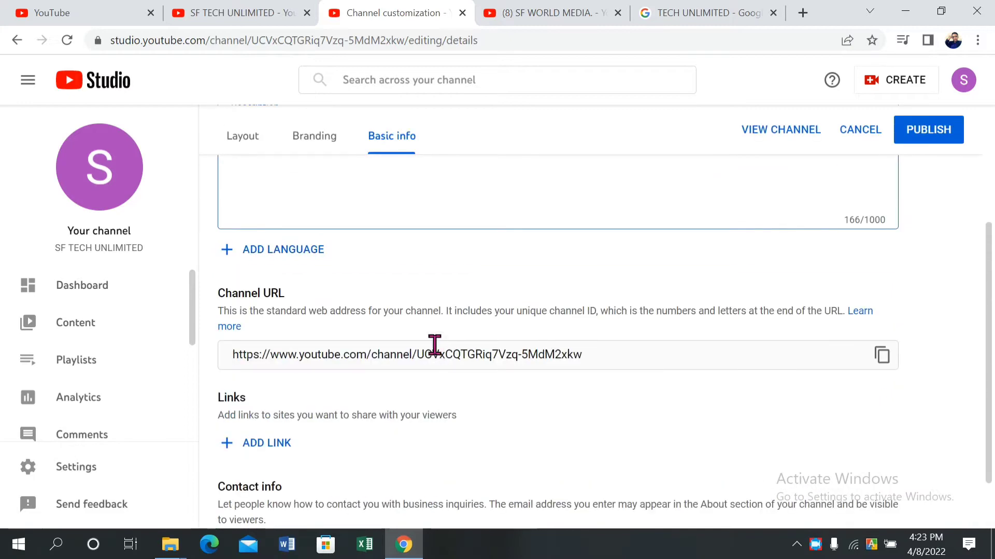
left_click(285, 255)
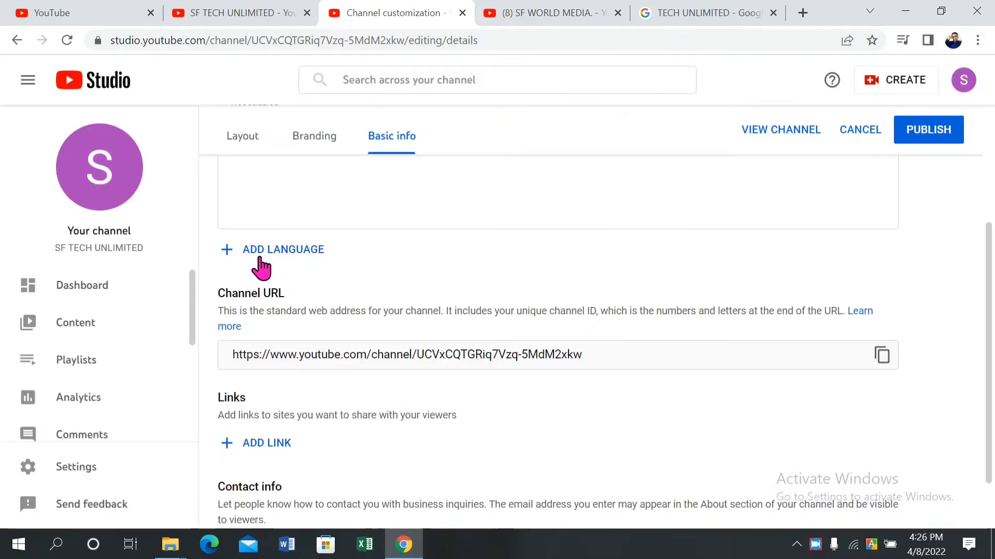
Set the original language to English (United Kingdom) and add Bangla as translation.
left_click(282, 254)
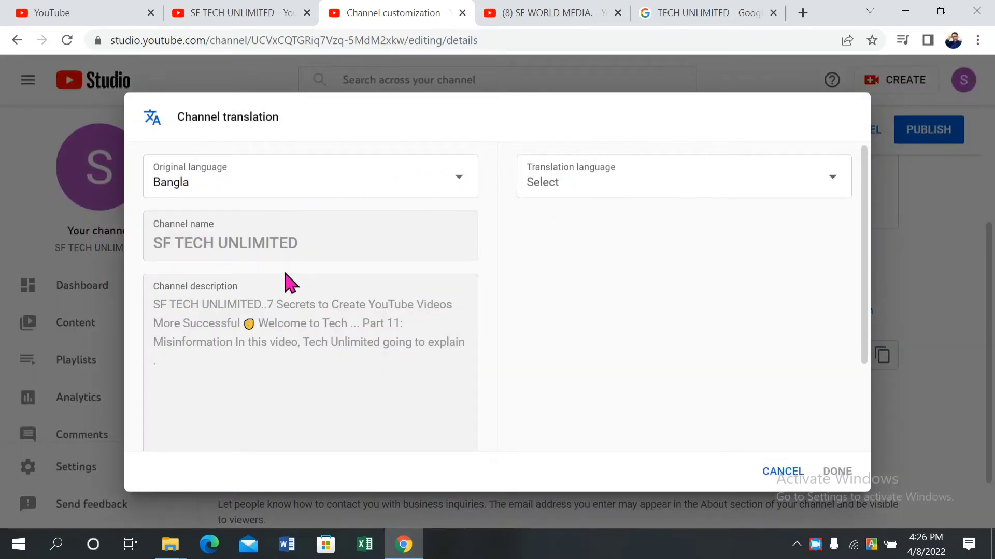
left_click(460, 178)
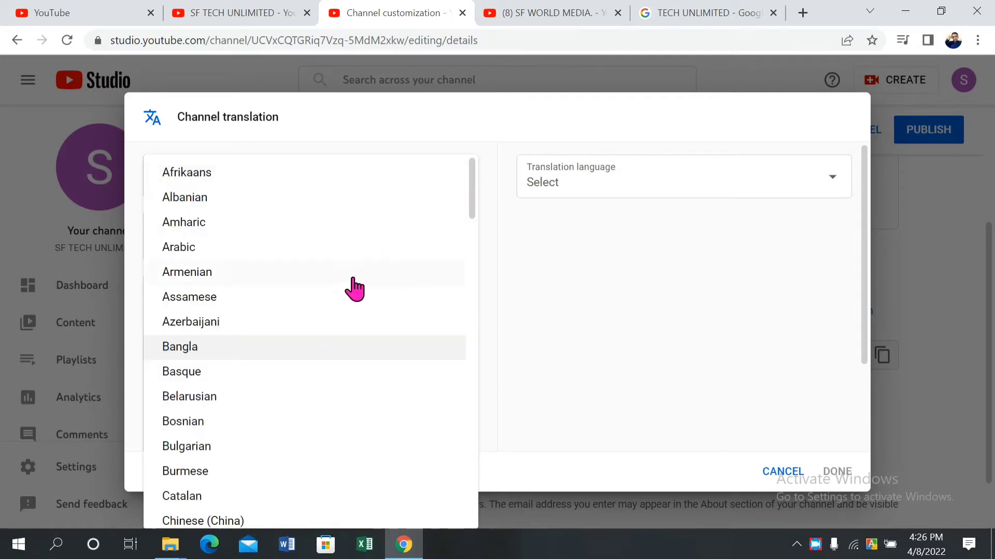
scroll(284, 379, "down", 3)
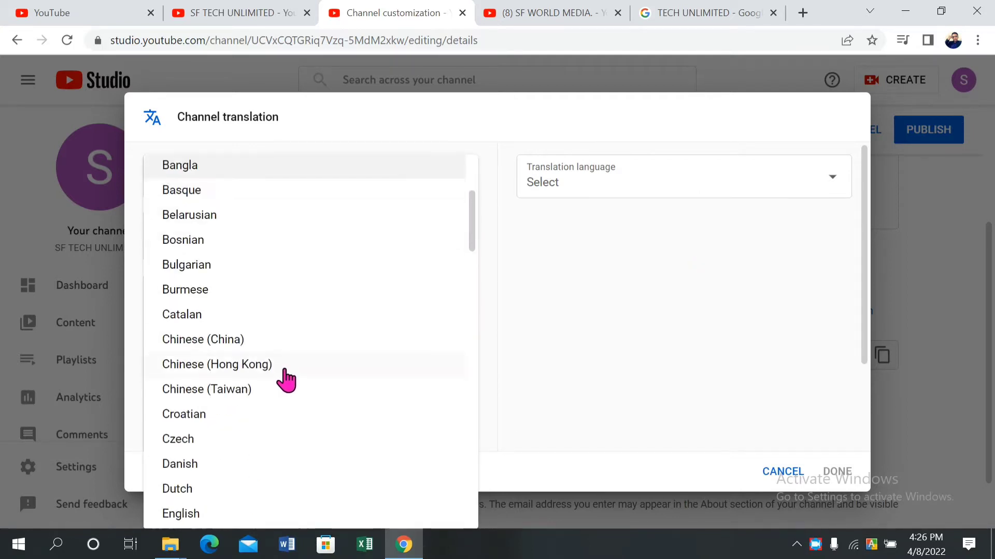
scroll(234, 388, "down", 3)
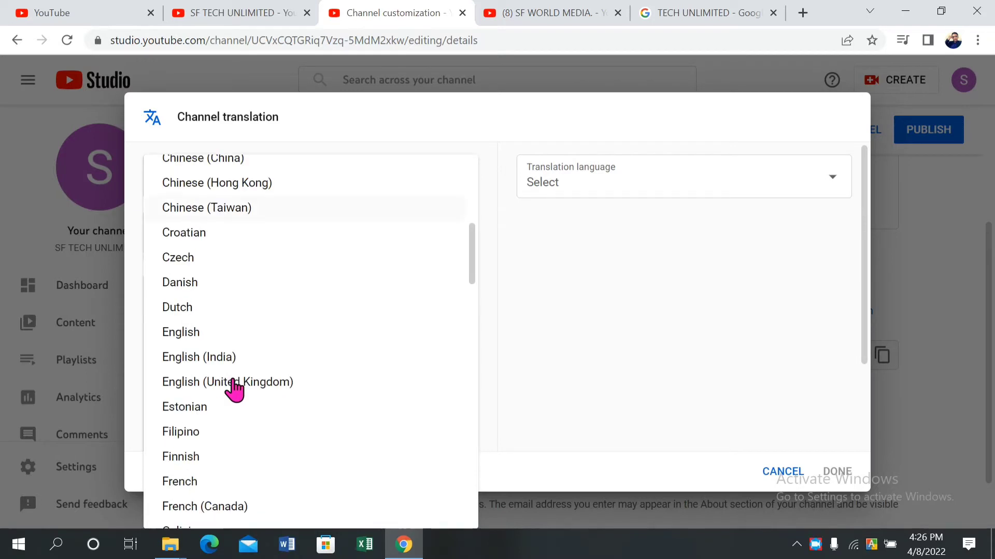
left_click(231, 383)
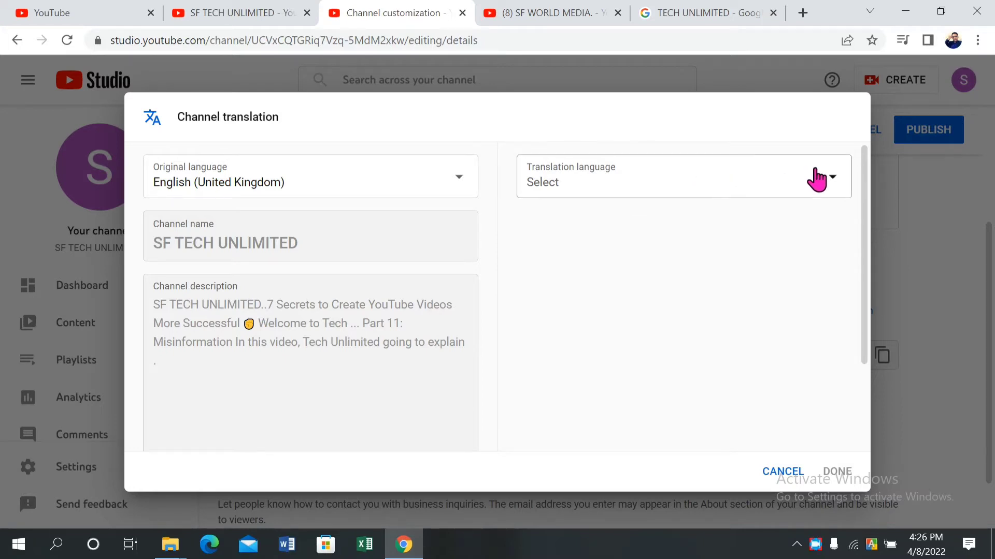
left_click(834, 181)
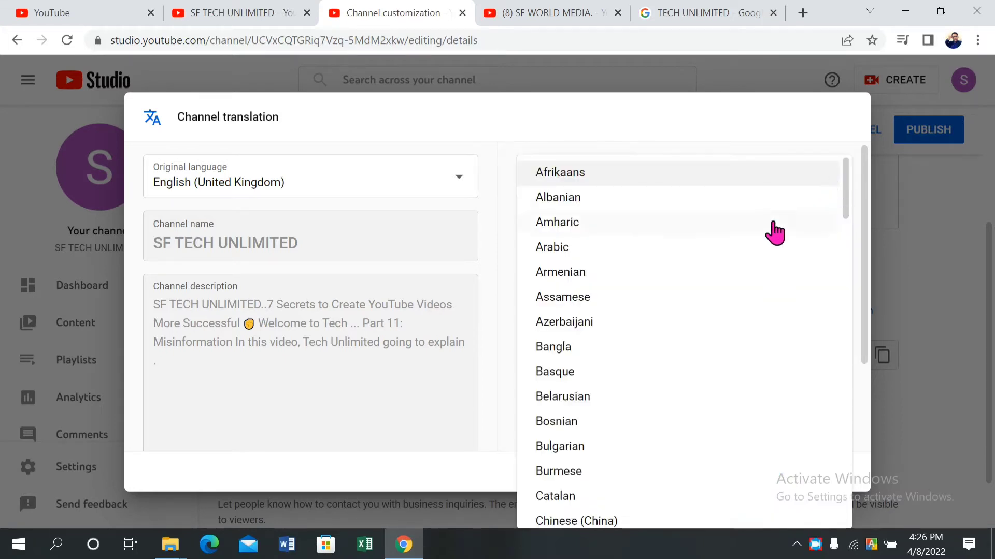
left_click(569, 348)
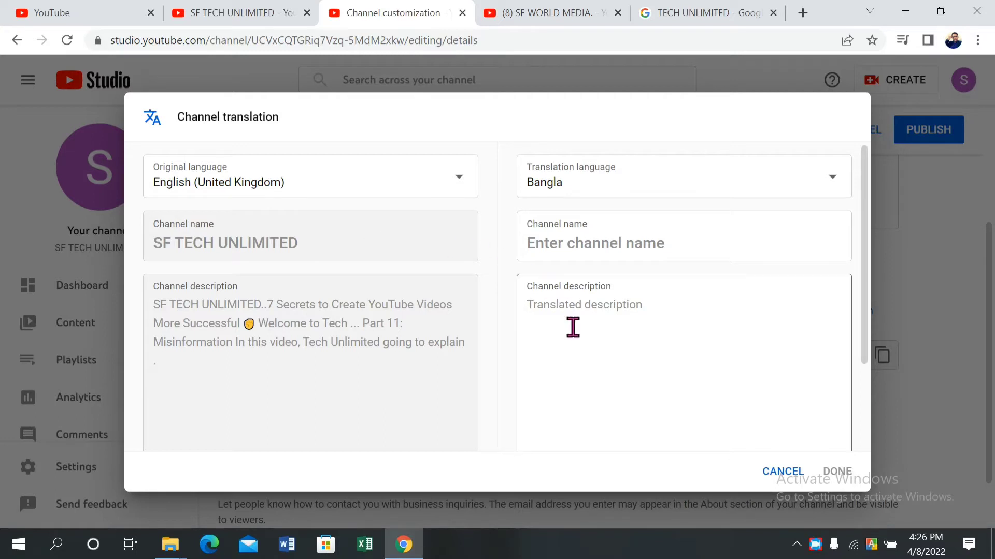
Copy the channel name SF TECH UNLIMITED into the Bangla channel name field.
left_click_drag(303, 244, 150, 244)
right_click(218, 240)
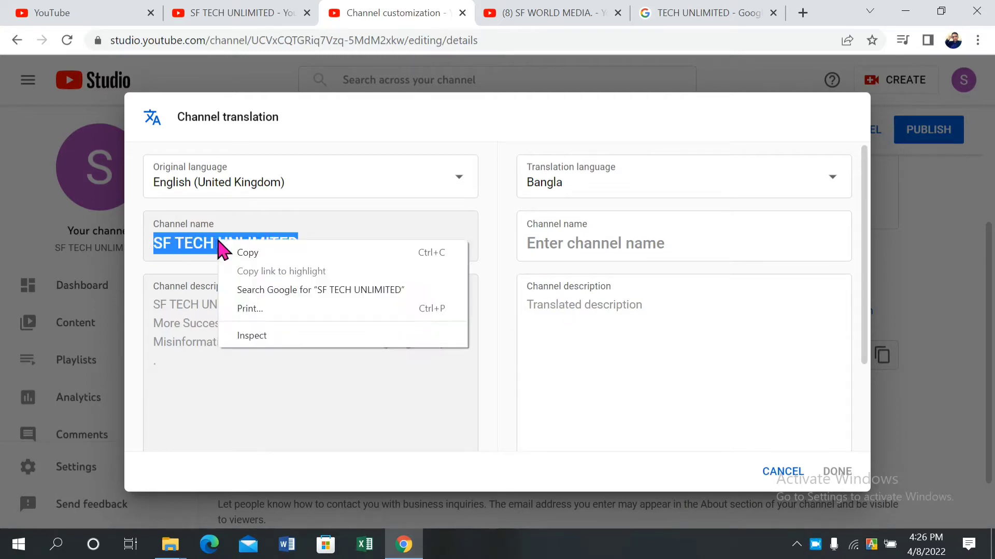
left_click(268, 253)
left_click(557, 244)
right_click(557, 243)
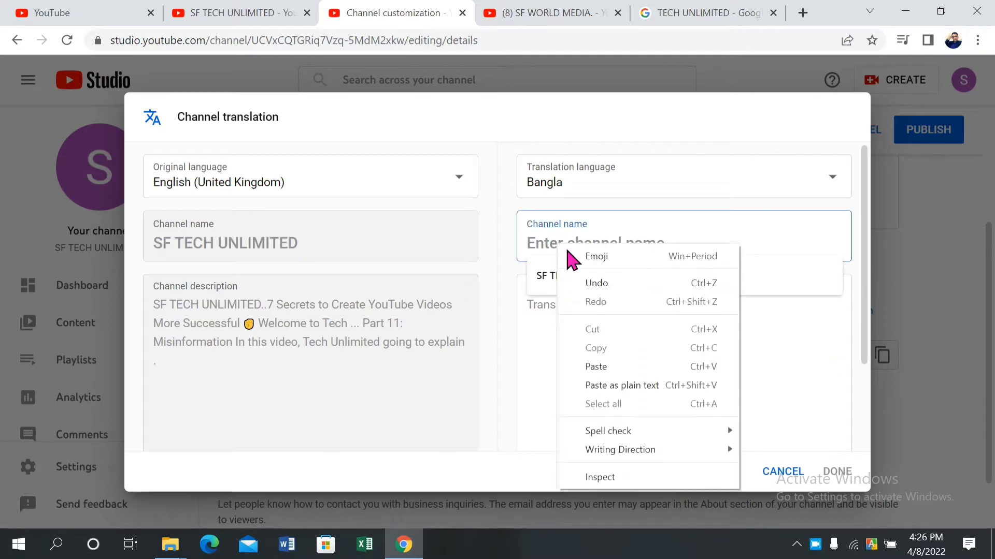
left_click(612, 368)
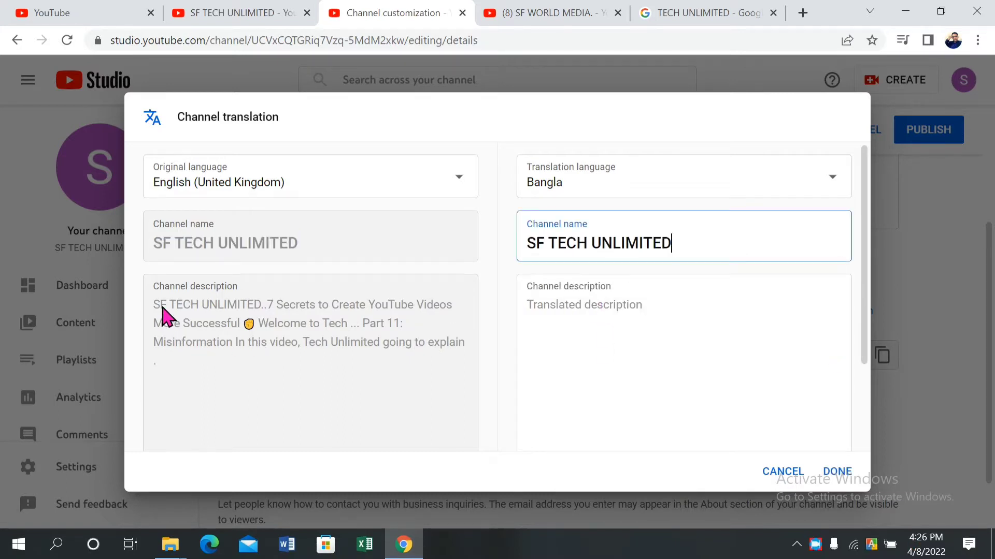
Copy the original description into the Bangla description and save the translation.
left_click_drag(156, 310, 381, 389)
right_click(342, 319)
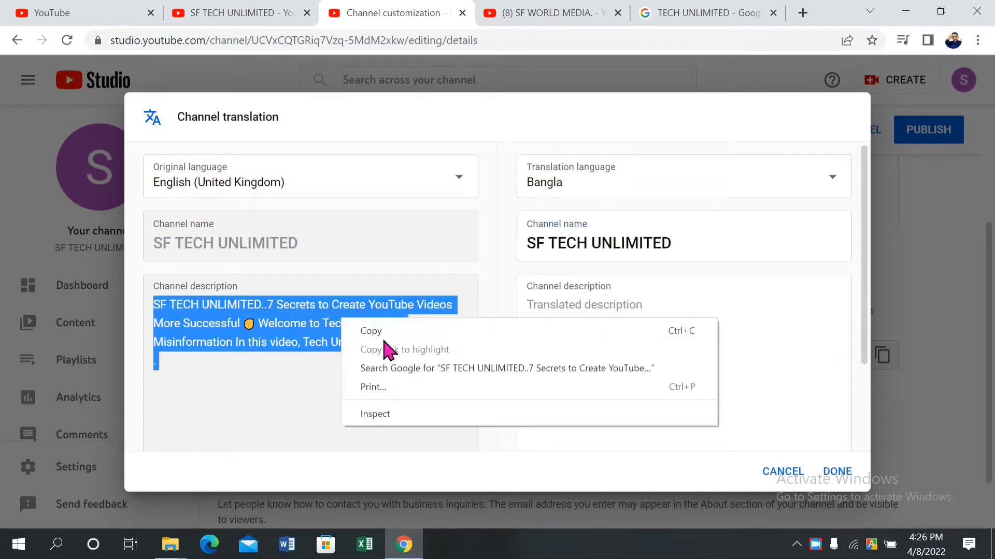
left_click(382, 332)
left_click(557, 334)
right_click(558, 334)
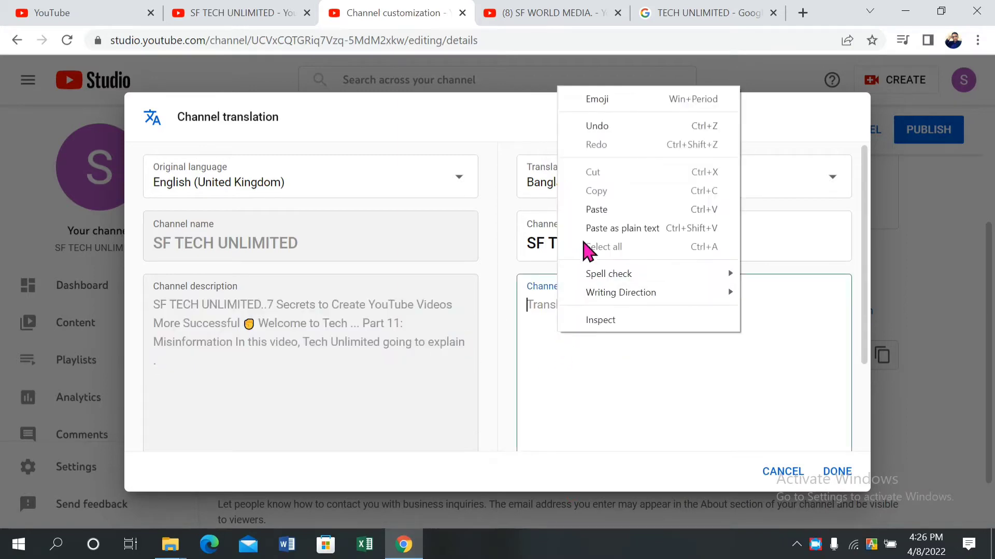
left_click(597, 209)
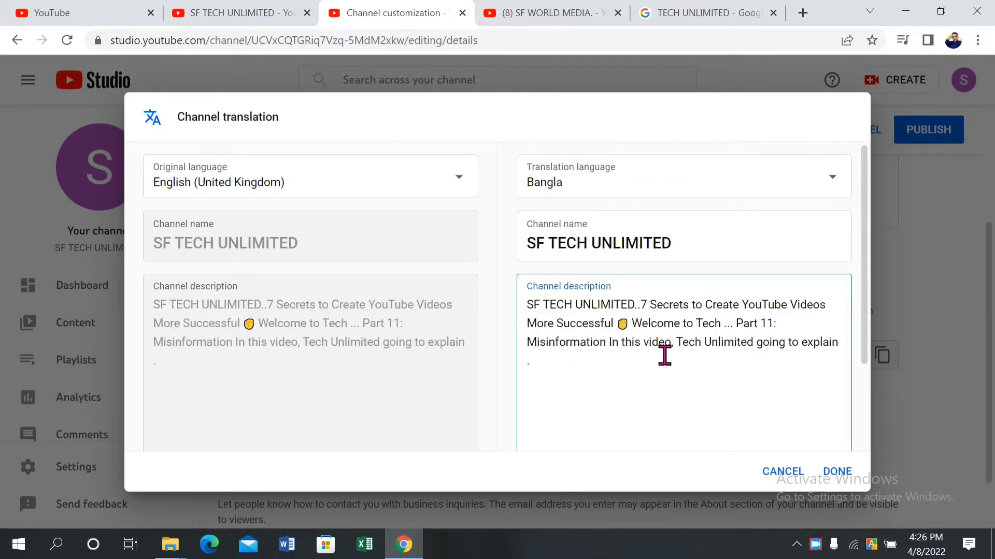
scroll(659, 353, "down", 2)
scroll(518, 350, "up", 2)
left_click(836, 473)
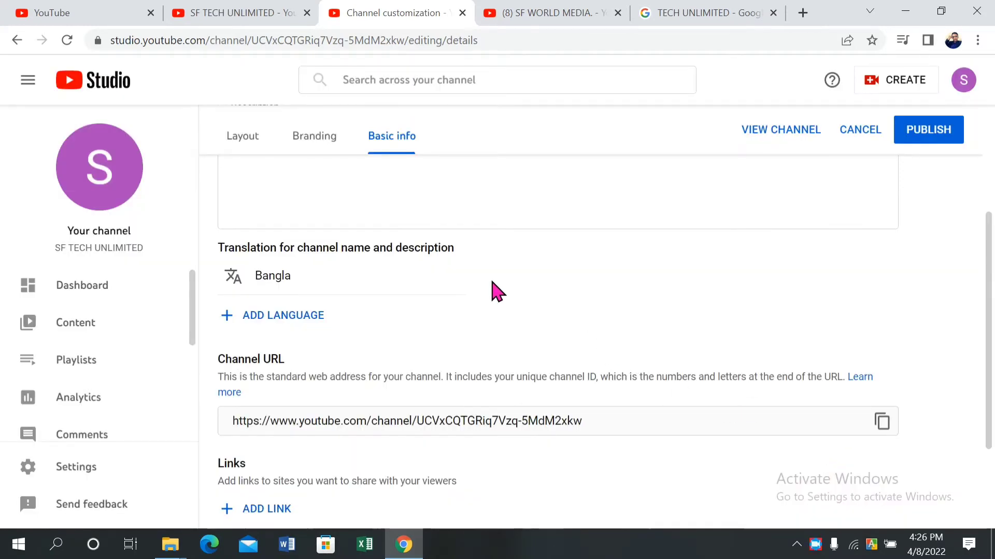
Start adding another translation language, then cancel it.
scroll(495, 290, "down", 2)
scroll(488, 283, "up", 3)
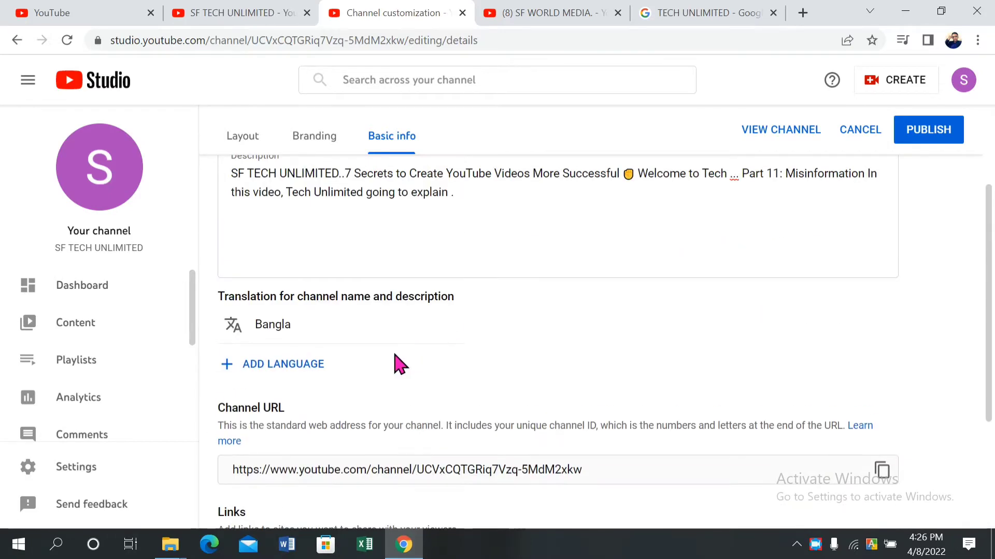
left_click(291, 365)
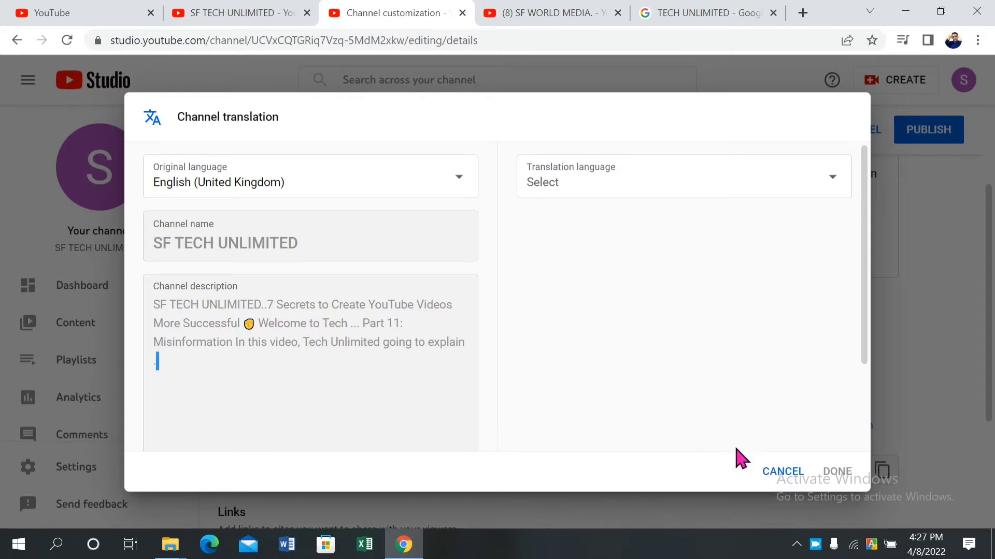
left_click(780, 472)
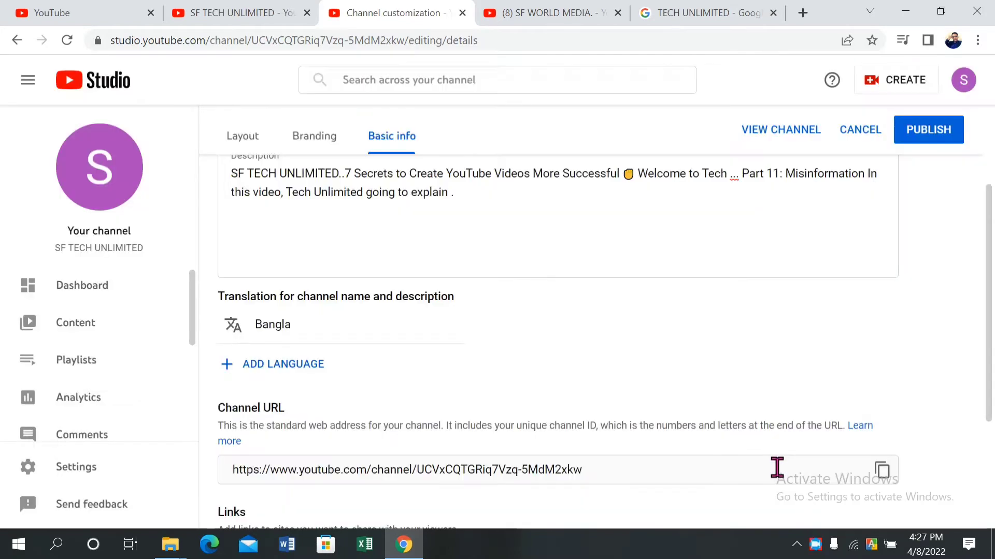
scroll(460, 386, "down", 3)
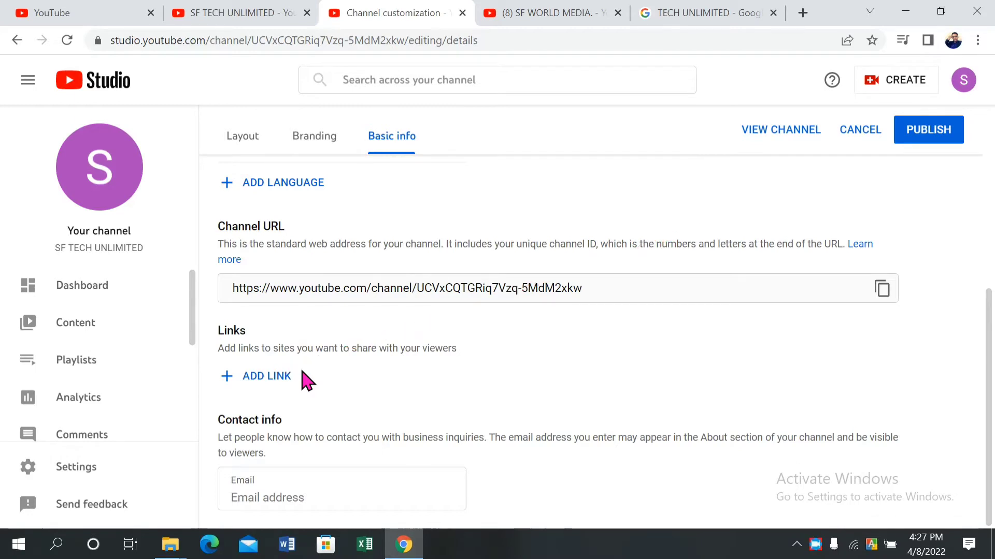
left_click(272, 378)
Finish typing 'facebook' as the new channel link's title.
scroll(406, 374, "down", 2)
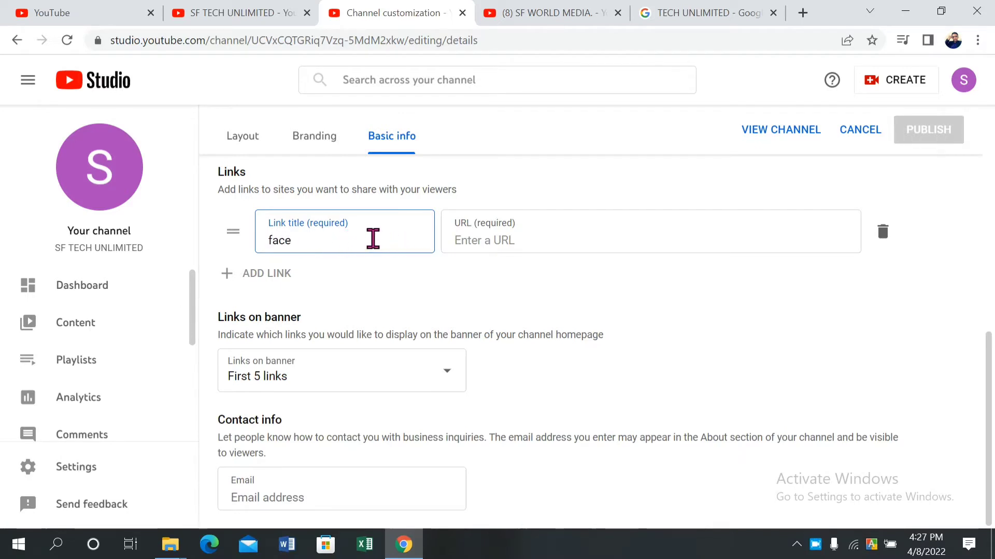
type("book")
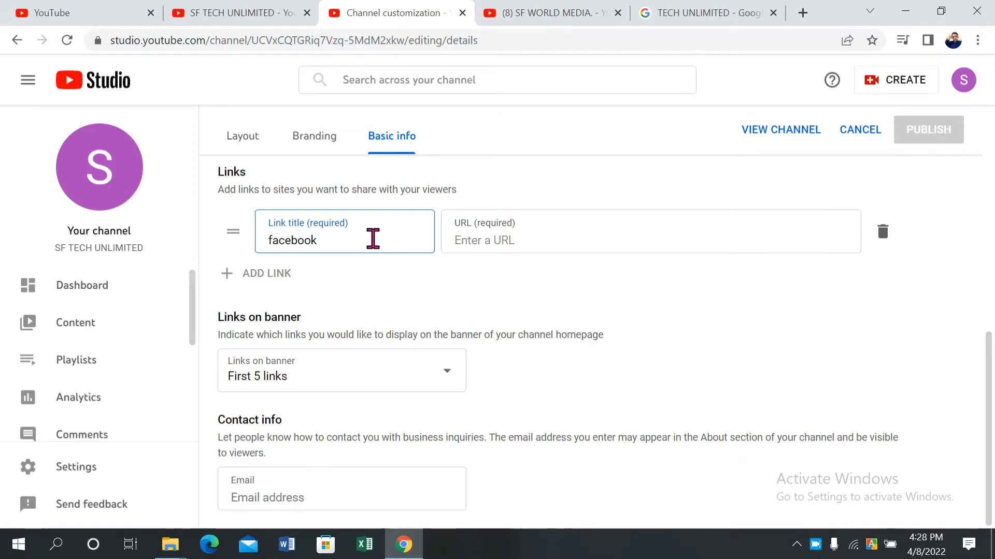
left_click(419, 278)
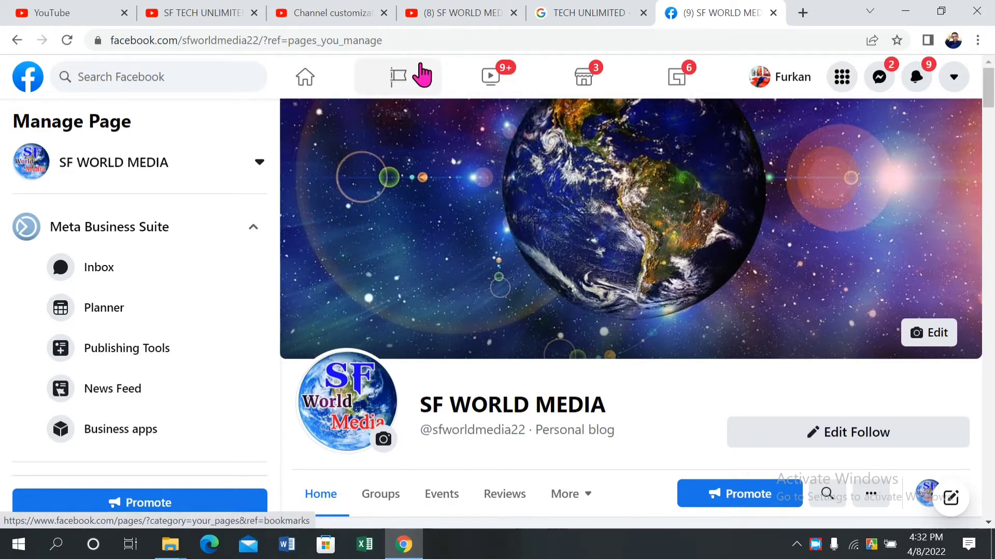
Copy the SF WORLD MEDIA Facebook page URL and return to Channel customization.
left_click_drag(408, 41, 98, 40)
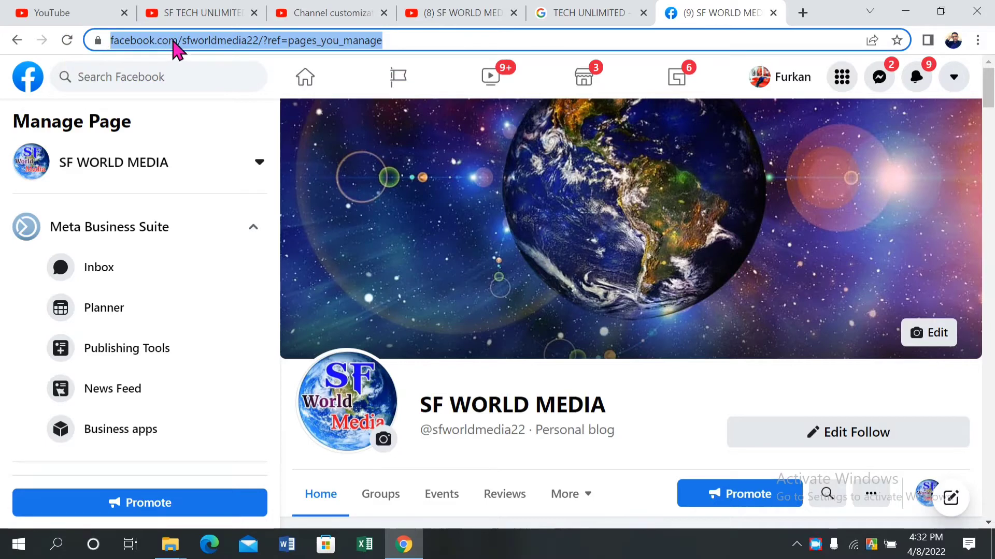
right_click(178, 46)
left_click(231, 147)
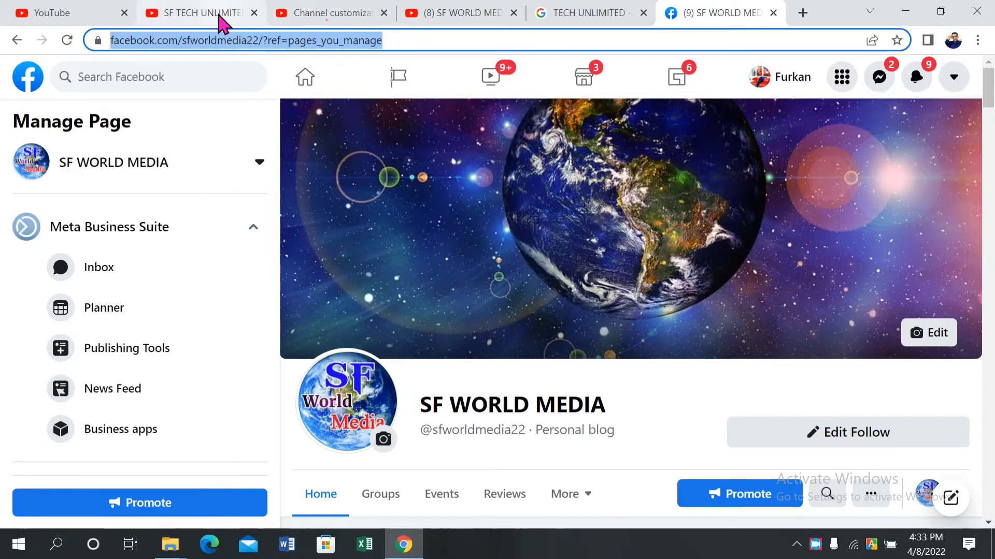
left_click(222, 21)
left_click(312, 18)
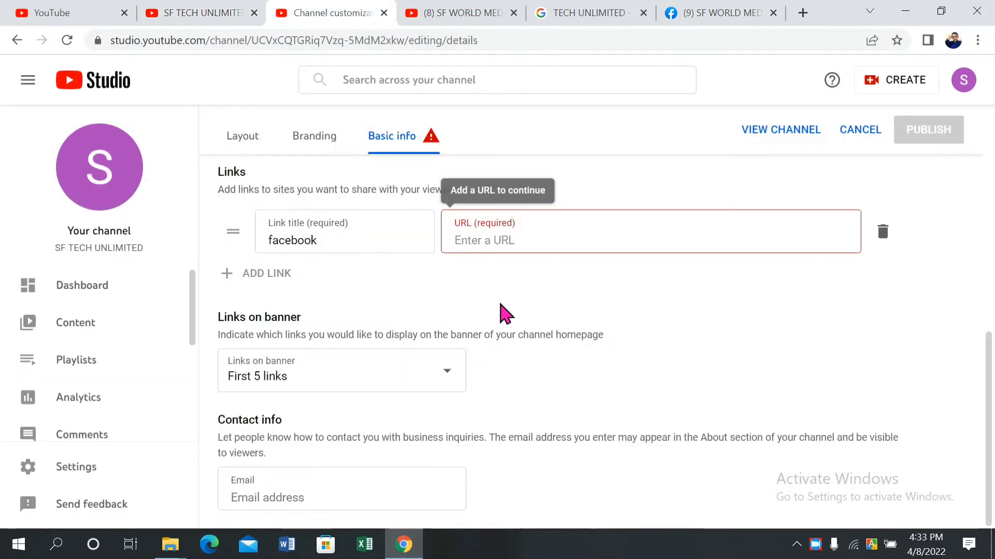
Paste the SF WORLD MEDIA Facebook page address into the facebook link's URL field.
left_click(496, 238)
right_click(487, 239)
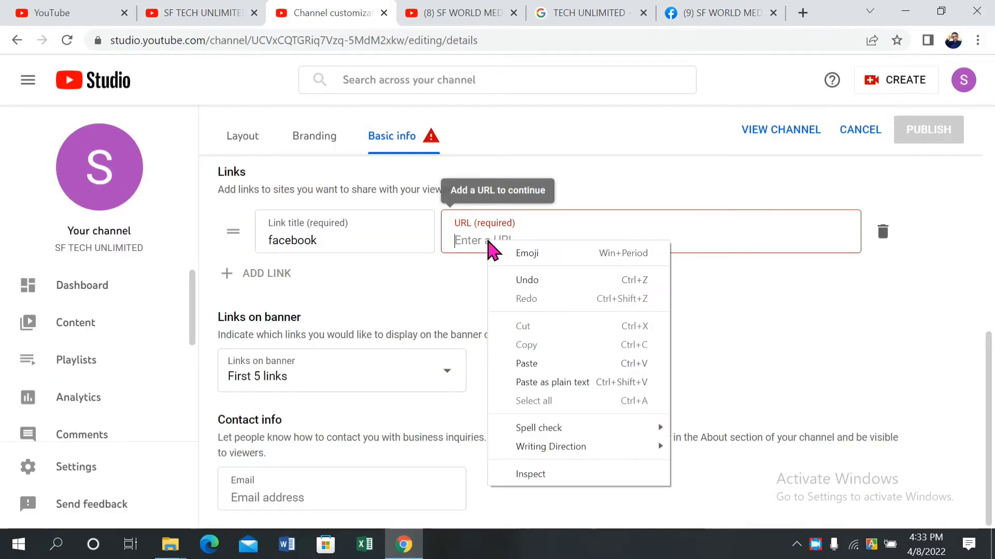
left_click(526, 363)
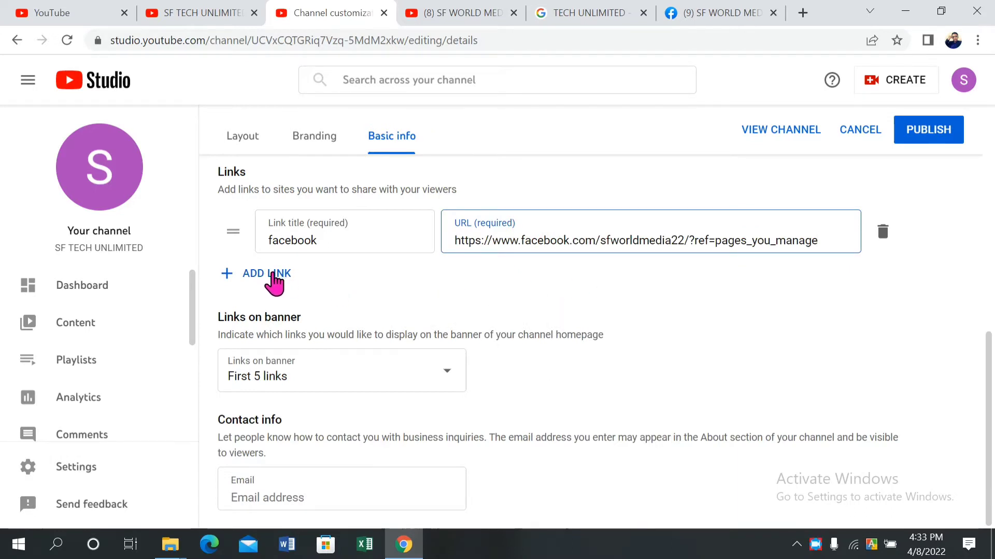
Add a second link row, then delete the empty row with the trash icon.
left_click(274, 283)
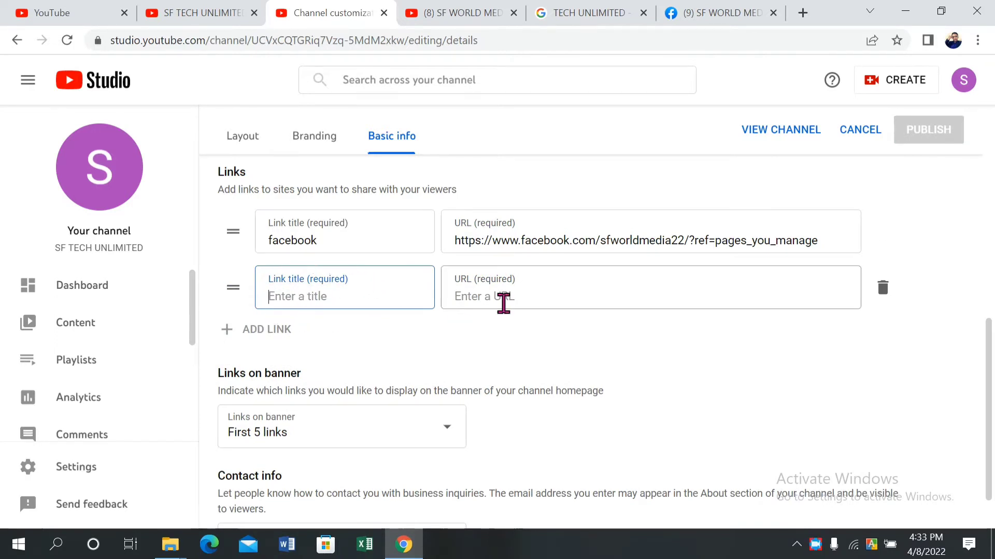
left_click(882, 294)
left_click(882, 296)
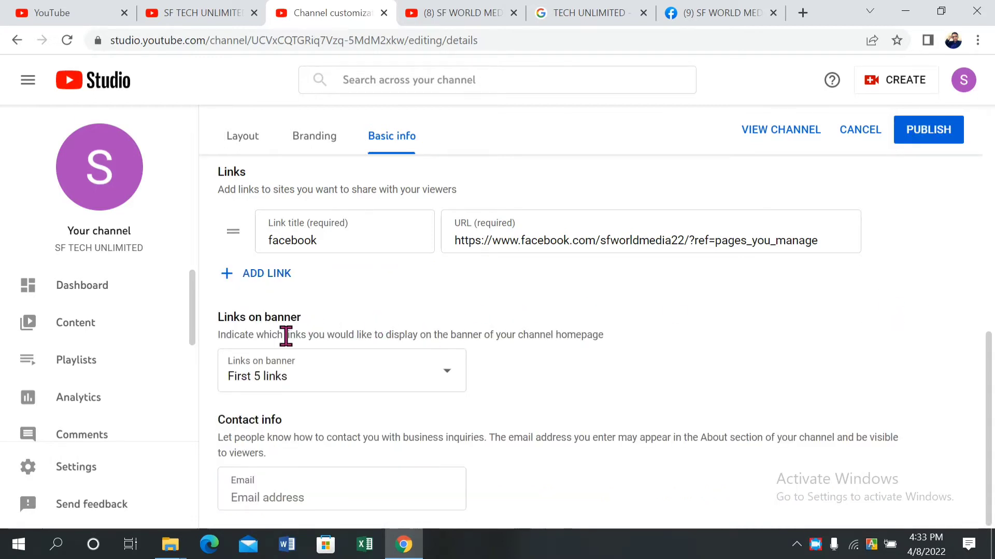
Set Links on banner to First link, then move into the contact Email field.
left_click(448, 377)
left_click(410, 369)
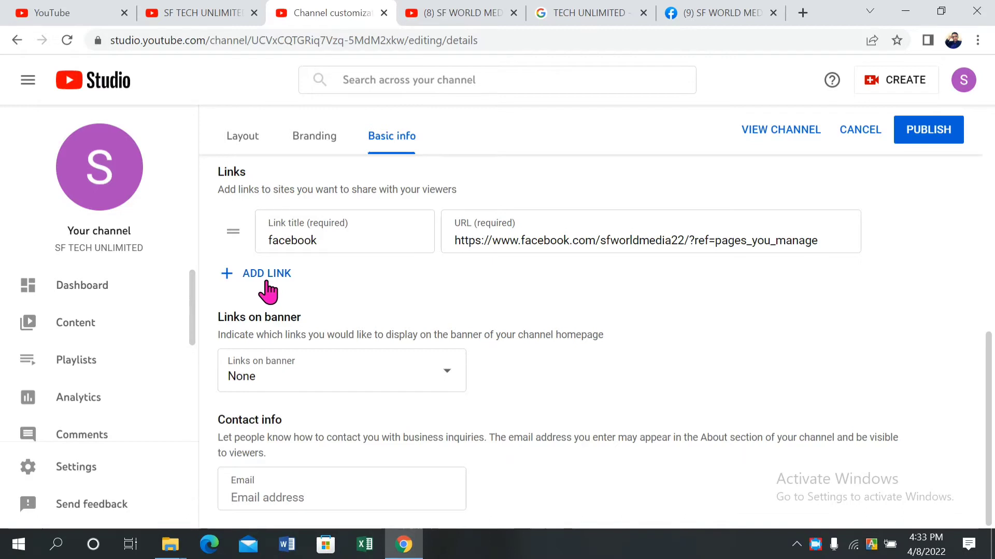
left_click(444, 369)
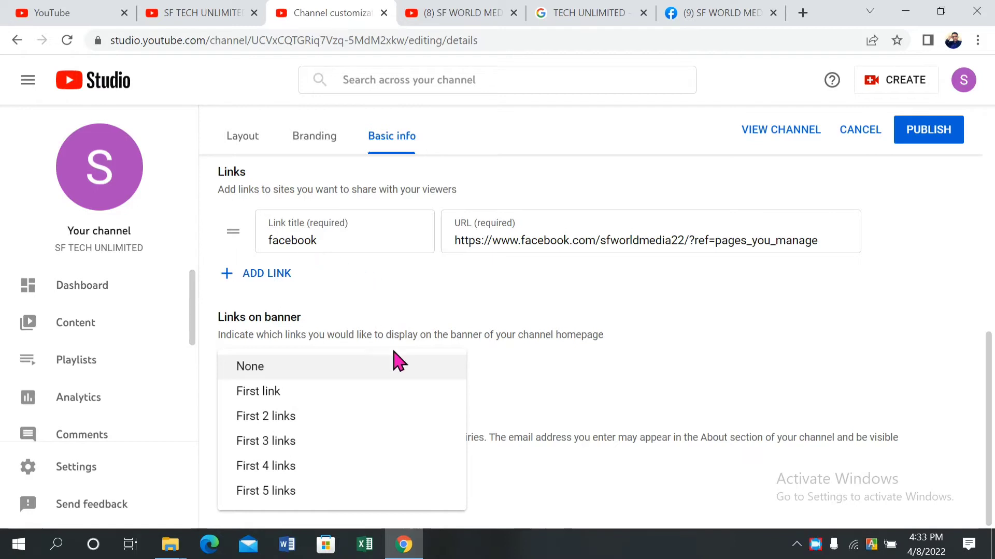
left_click(275, 392)
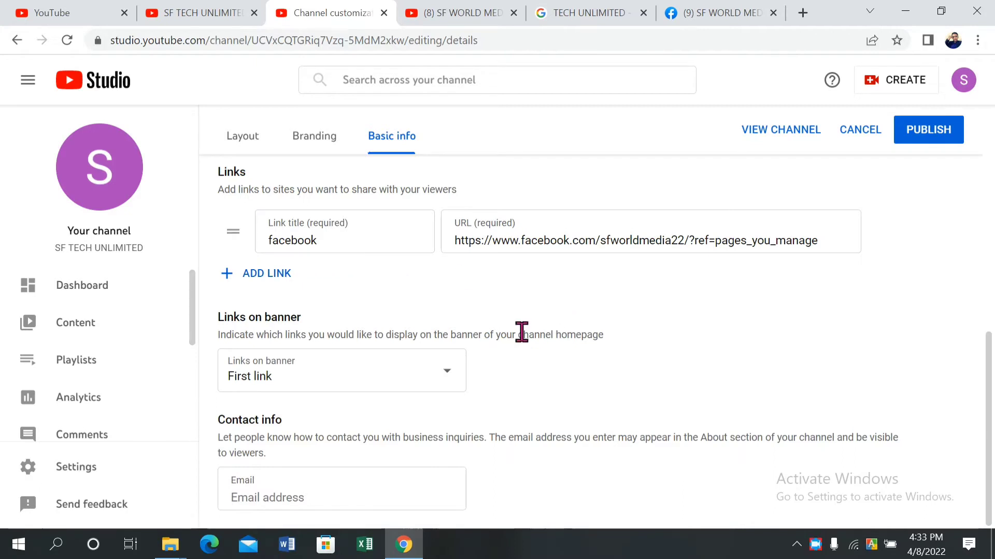
left_click(265, 491)
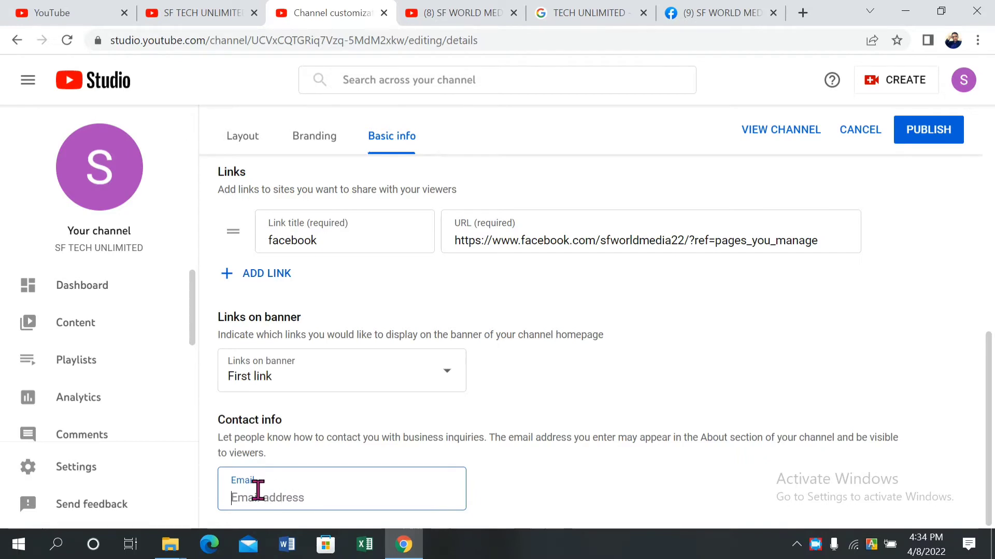
Review the Basic info page and publish the facebook link and banner link changes.
scroll(310, 487, "up", 12)
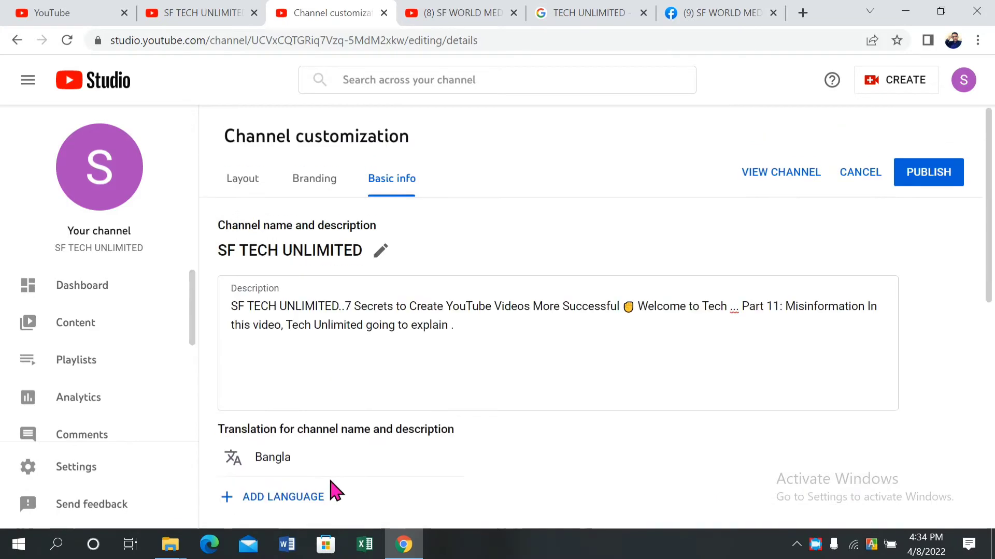
scroll(333, 489, "down", 6)
scroll(333, 489, "down", 3)
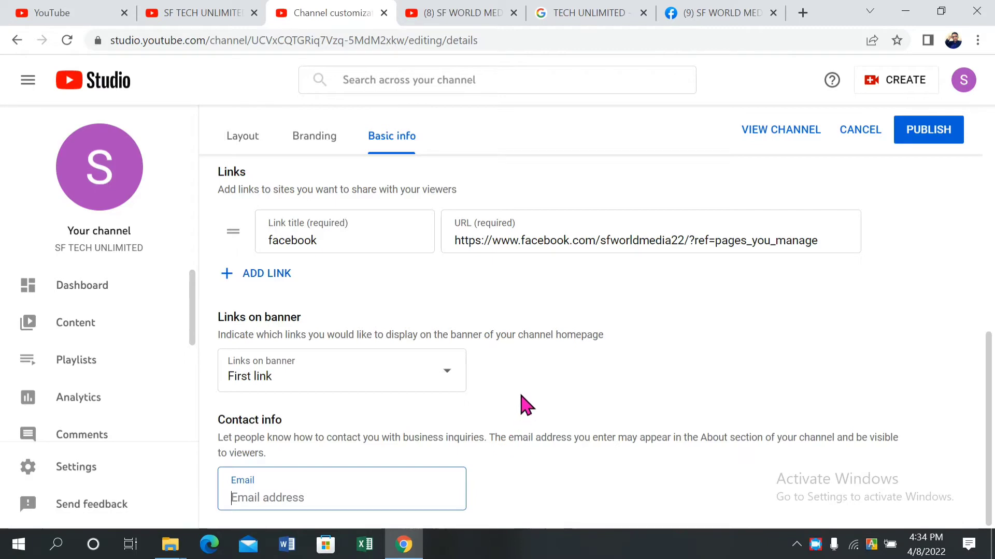
scroll(525, 405, "up", 3)
scroll(526, 405, "down", 3)
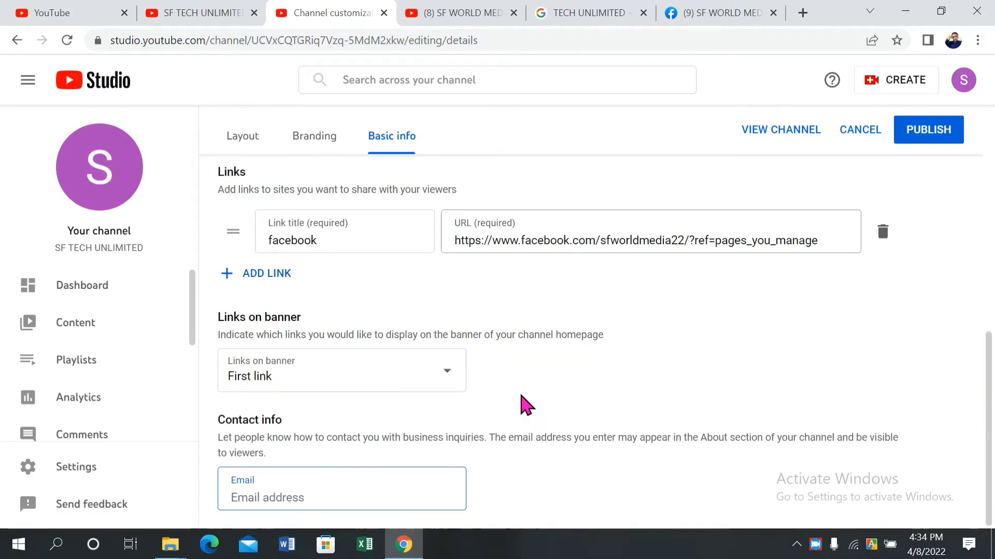
scroll(526, 405, "up", 6)
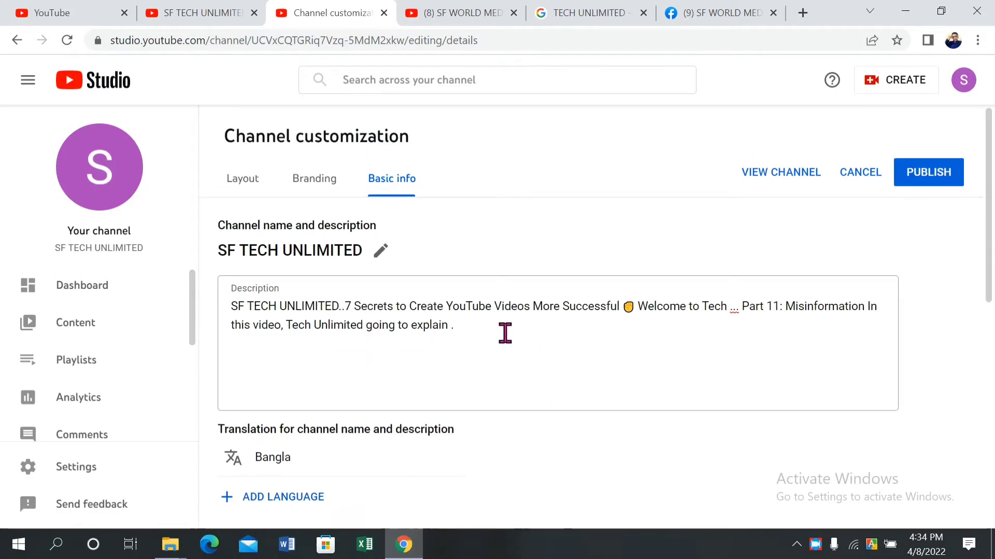
scroll(506, 426, "down", 5)
scroll(506, 427, "down", 1)
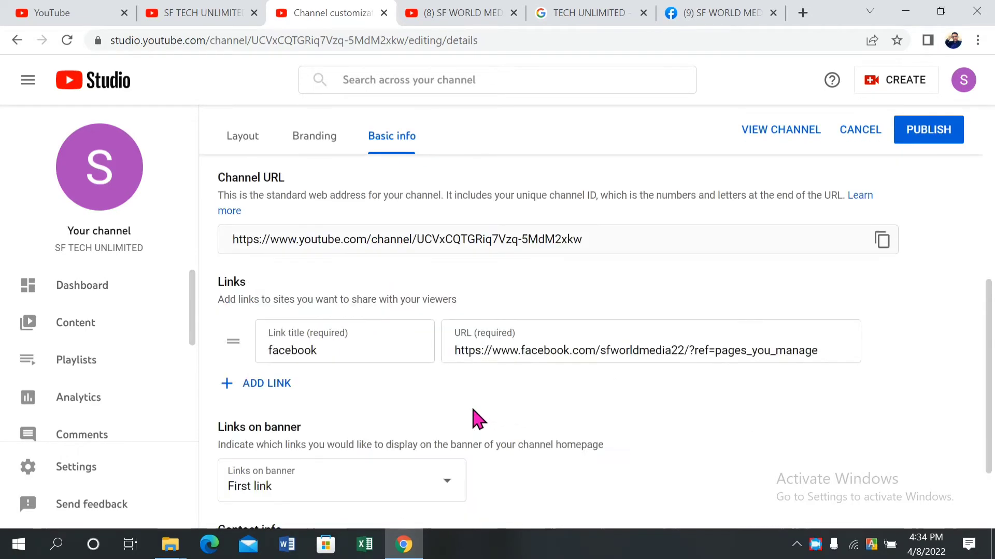
left_click(918, 137)
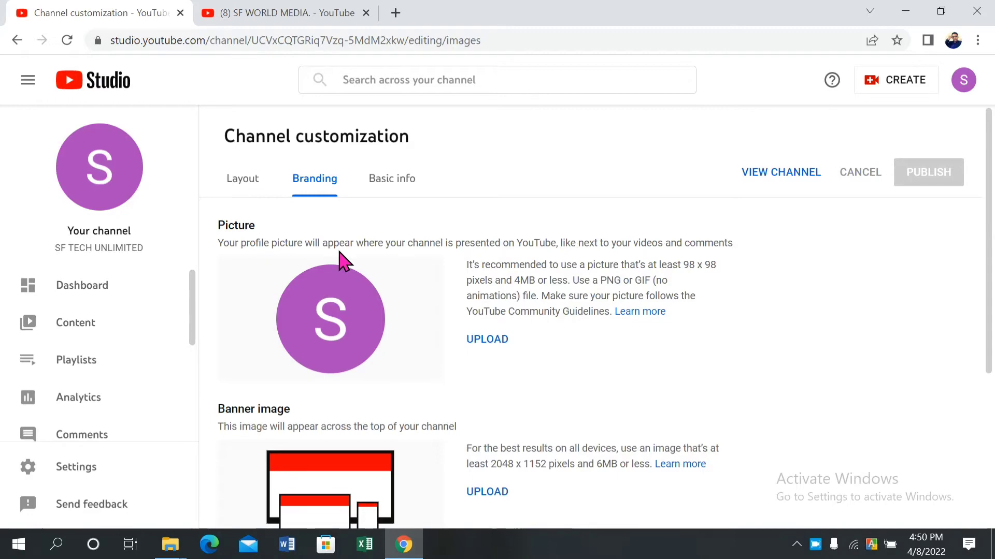
Compare the SF WORLD MEDIA YouTube channel page against the Channel customization Branding tab.
left_click(276, 13)
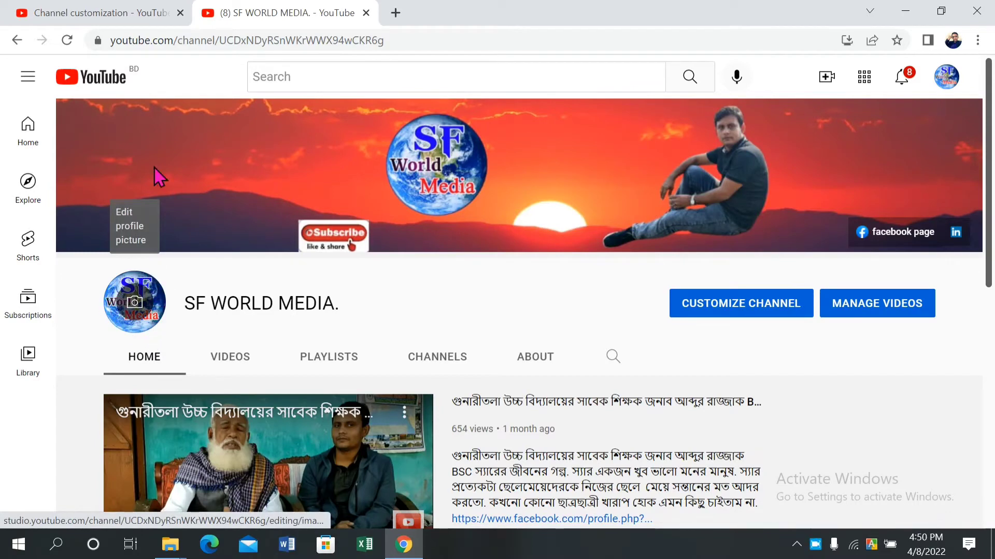
left_click(116, 13)
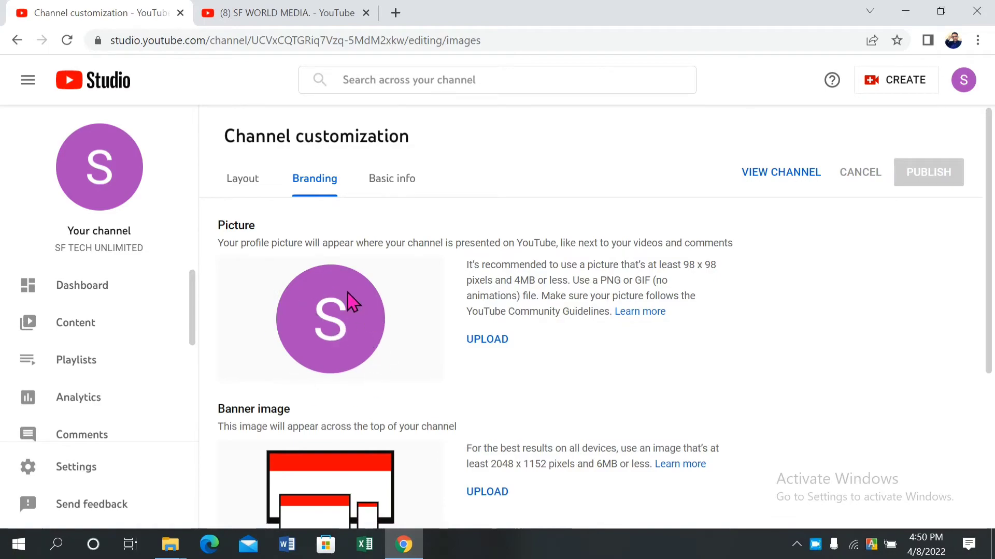
left_click(286, 15)
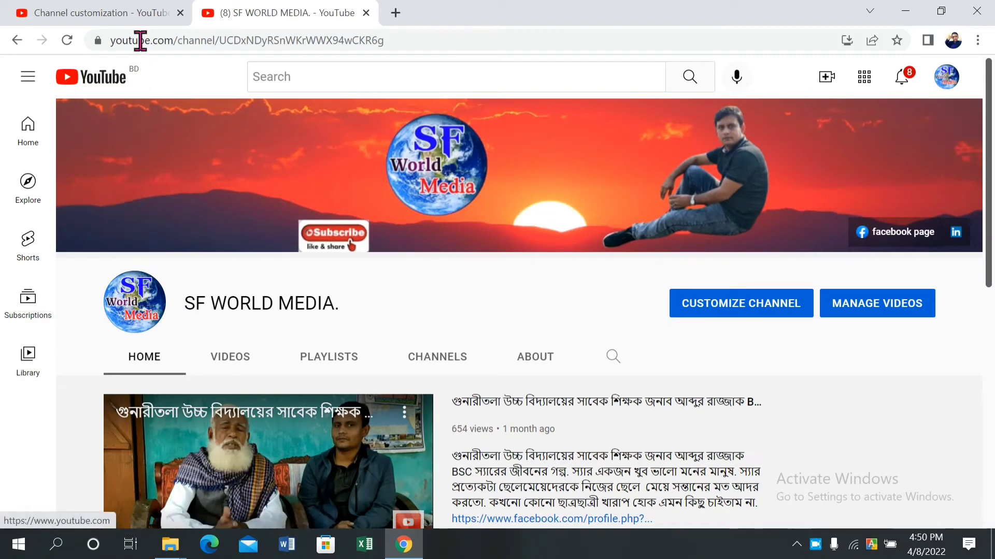
left_click(128, 15)
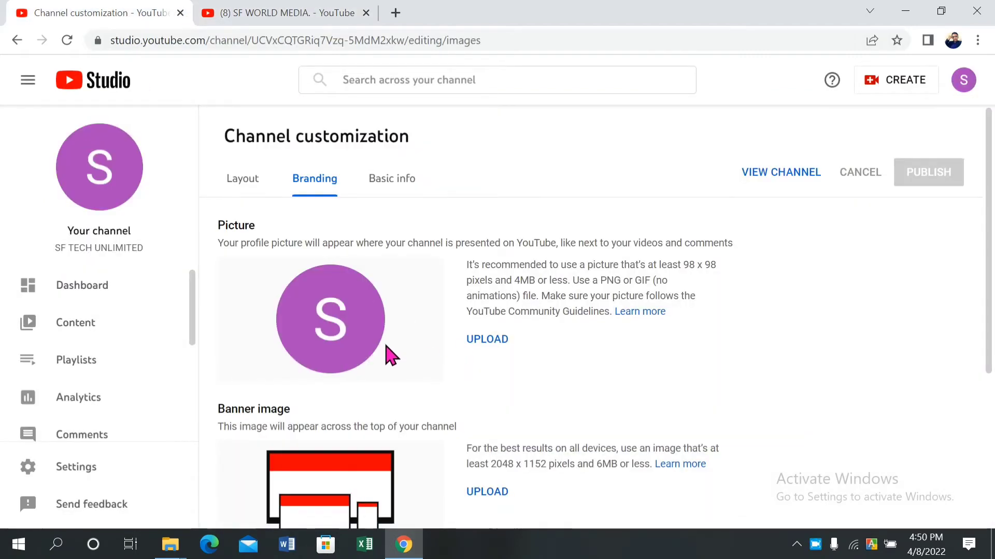
Upload sf (1) from Downloads as the profile picture, adjust its crop, and confirm.
left_click(485, 343)
left_click(179, 176)
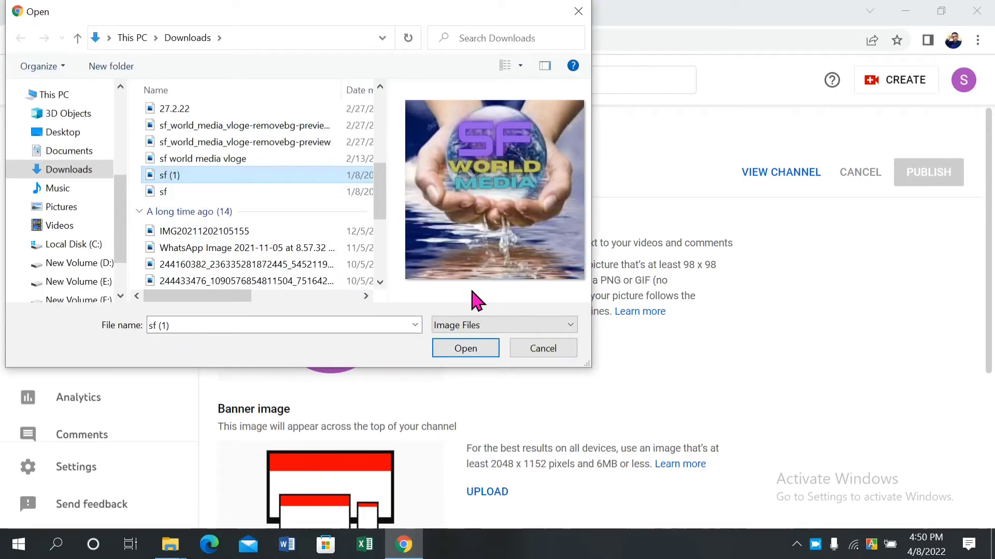
left_click(475, 354)
scroll(507, 342, "down", 3)
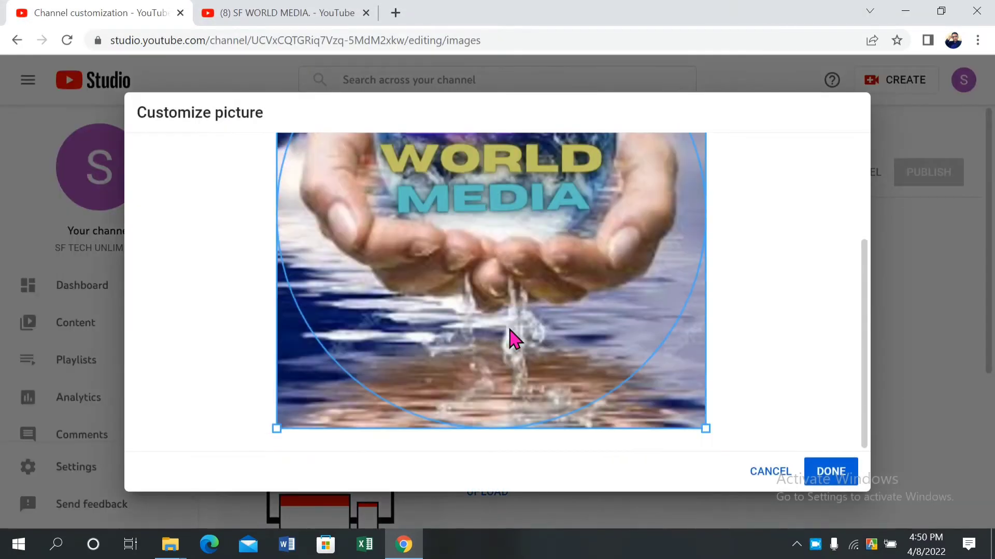
mouse_move(705, 428)
left_mouse_down()
mouse_move(666, 402)
mouse_move(629, 349)
mouse_move(707, 428)
left_mouse_up()
scroll(511, 305, "up", 3)
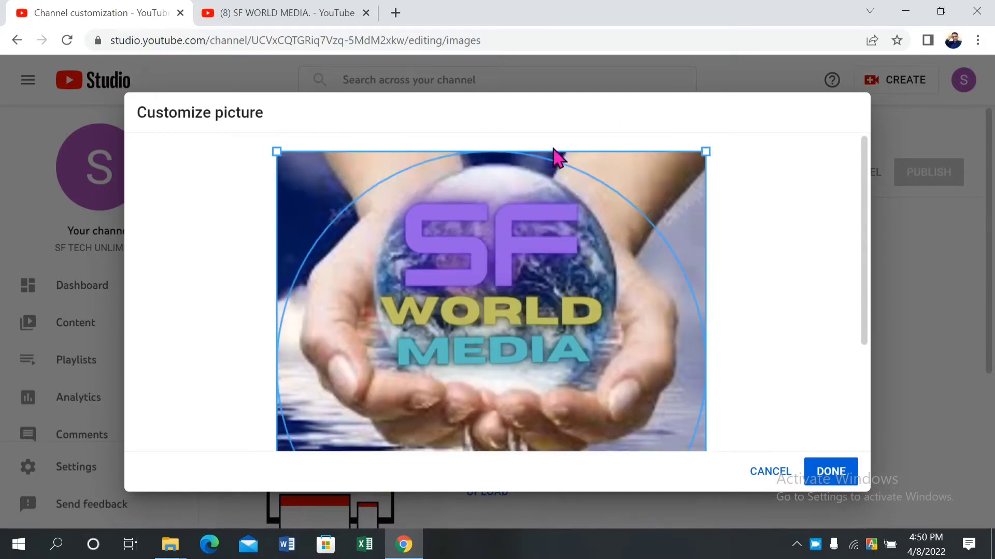
scroll(580, 250, "down", 3)
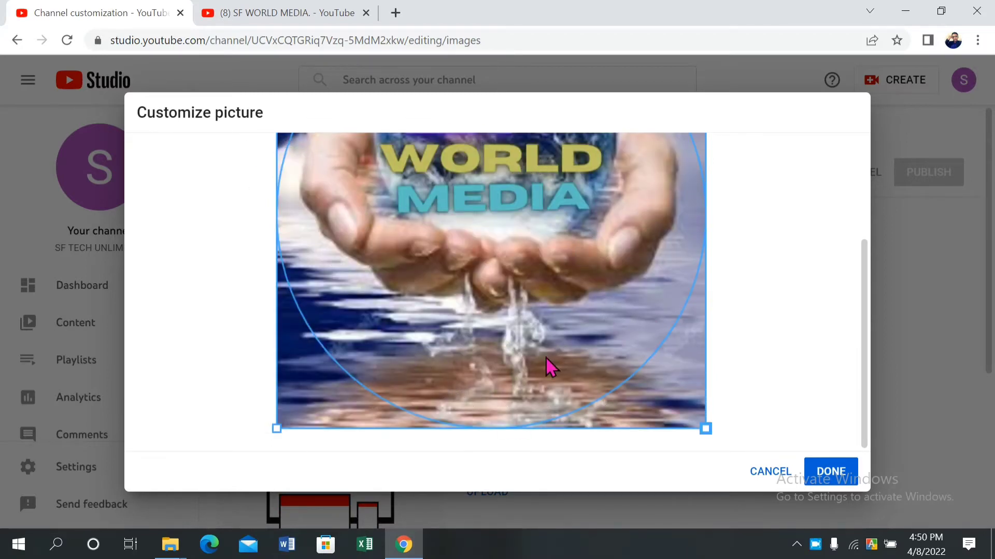
left_click(830, 472)
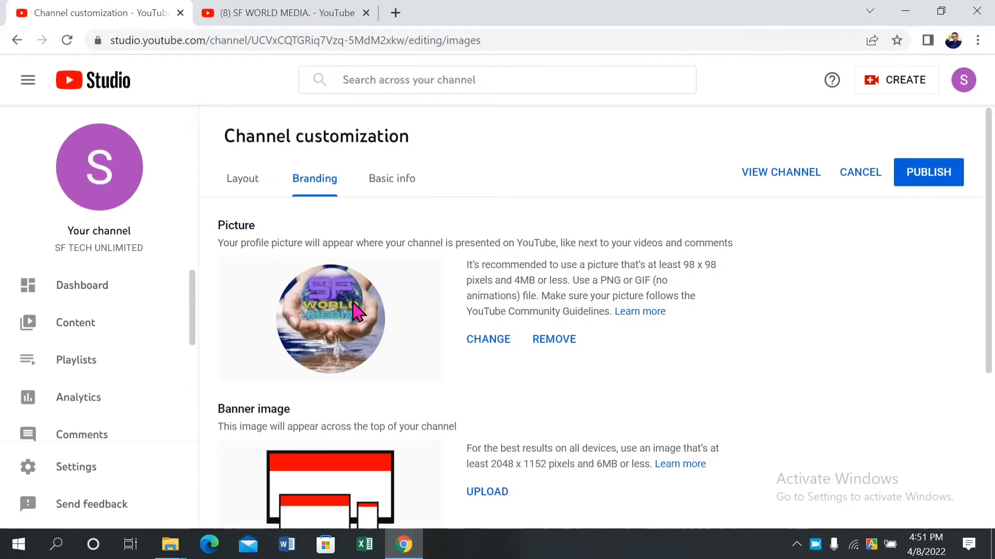
scroll(366, 233, "down", 4)
scroll(364, 238, "up", 4)
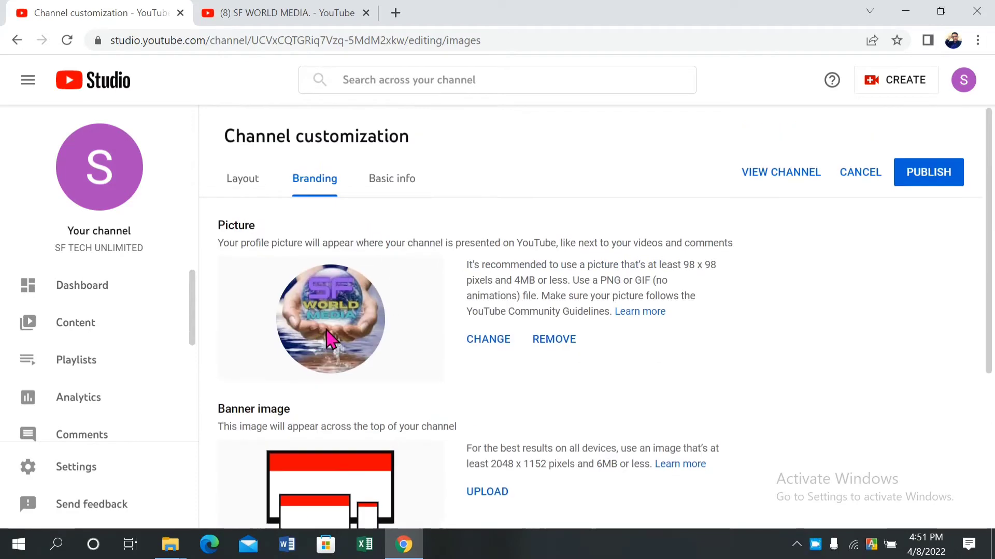
scroll(328, 340, "down", 3)
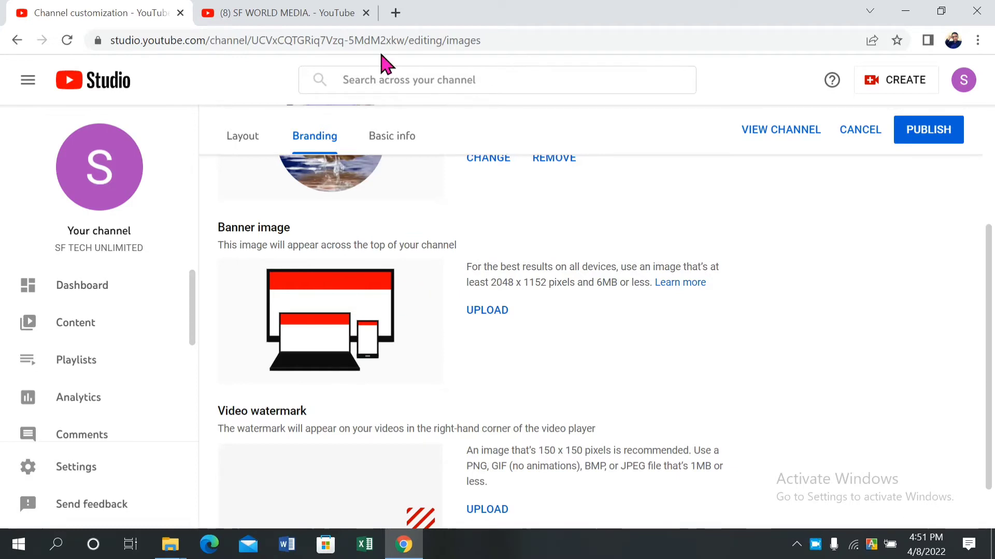
left_click(290, 16)
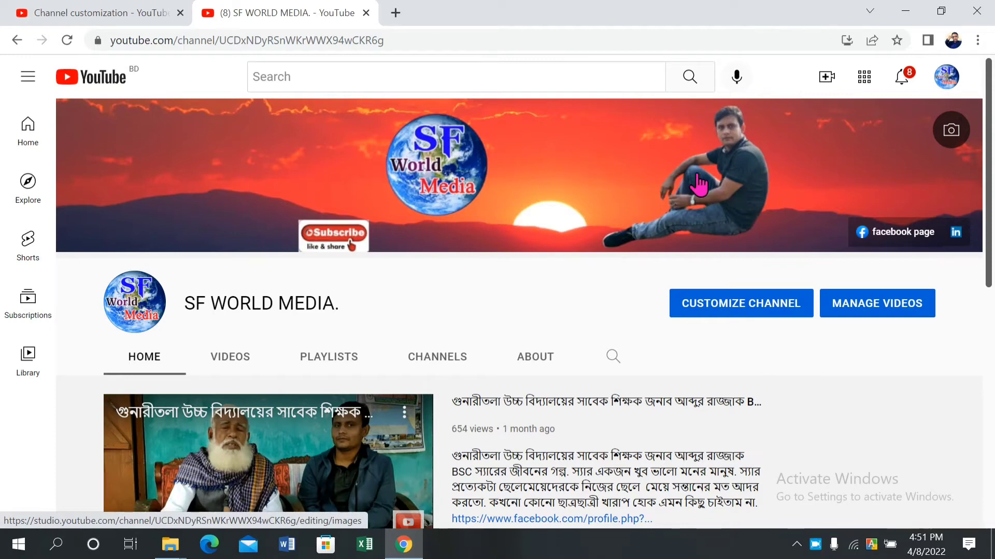
left_click(110, 21)
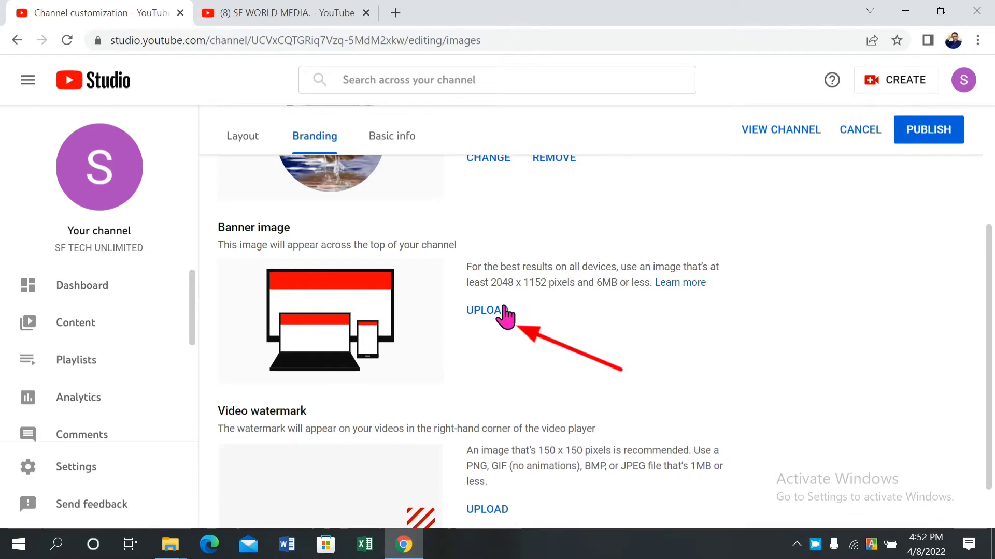
Upload the SF TECH UNLIMITEDww image from Downloads as the channel banner.
left_click(504, 310)
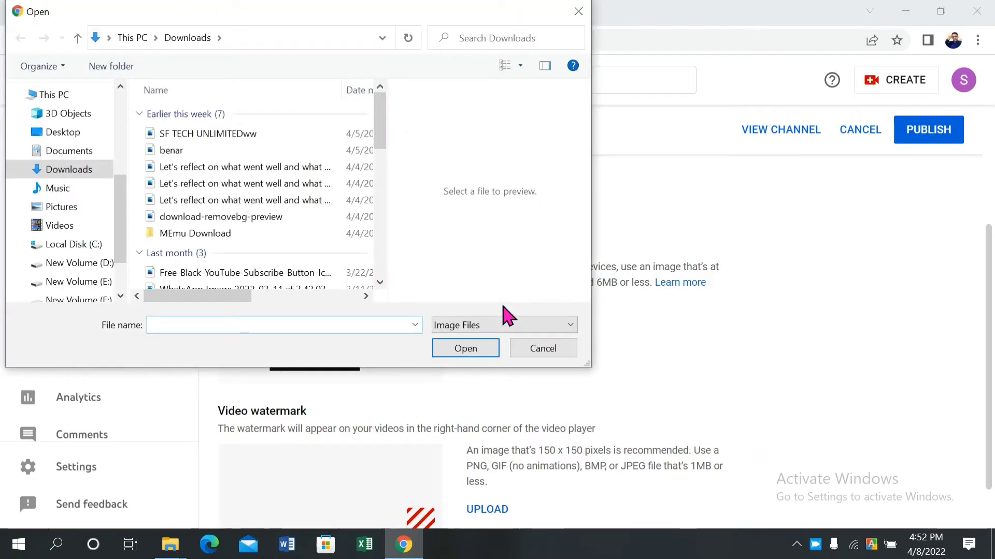
left_click(194, 134)
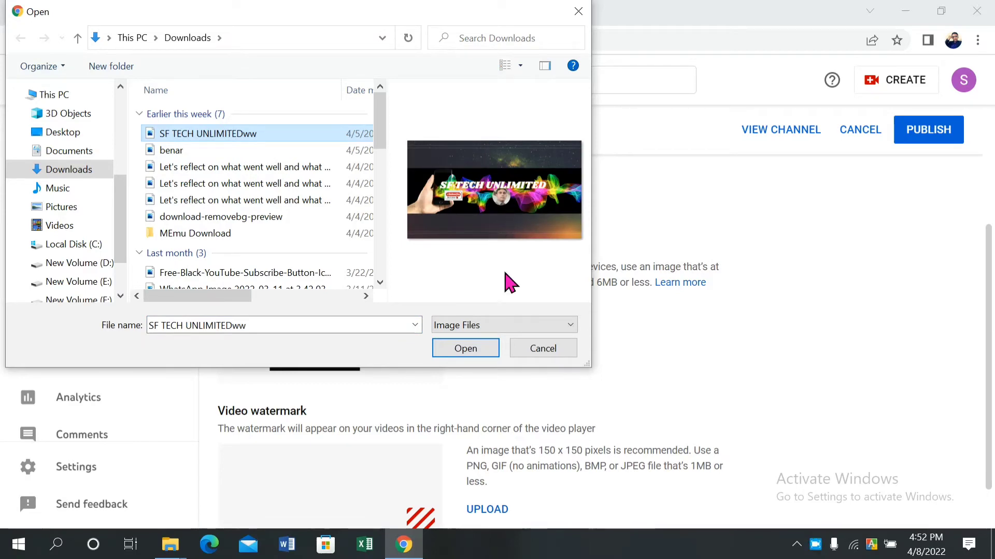
left_click(466, 349)
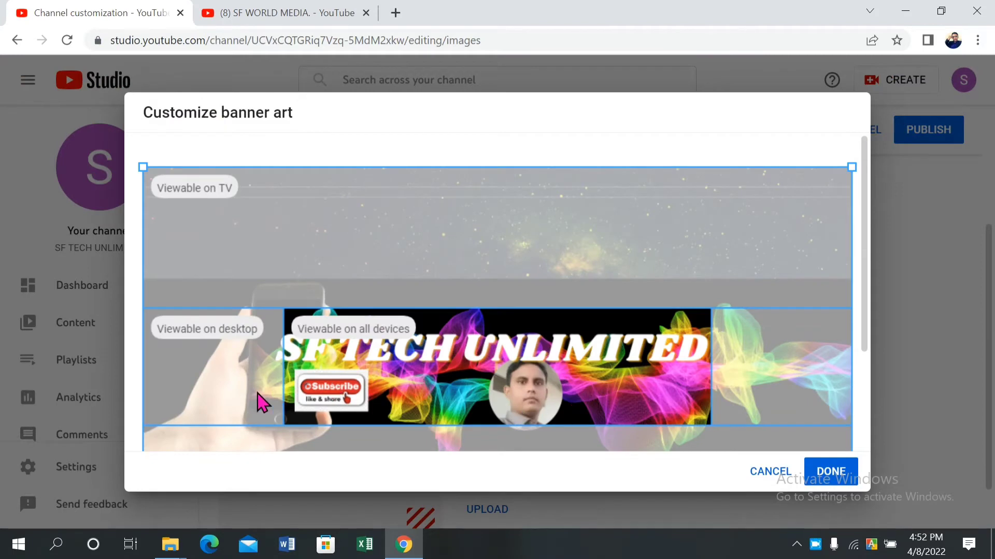
left_click(822, 477)
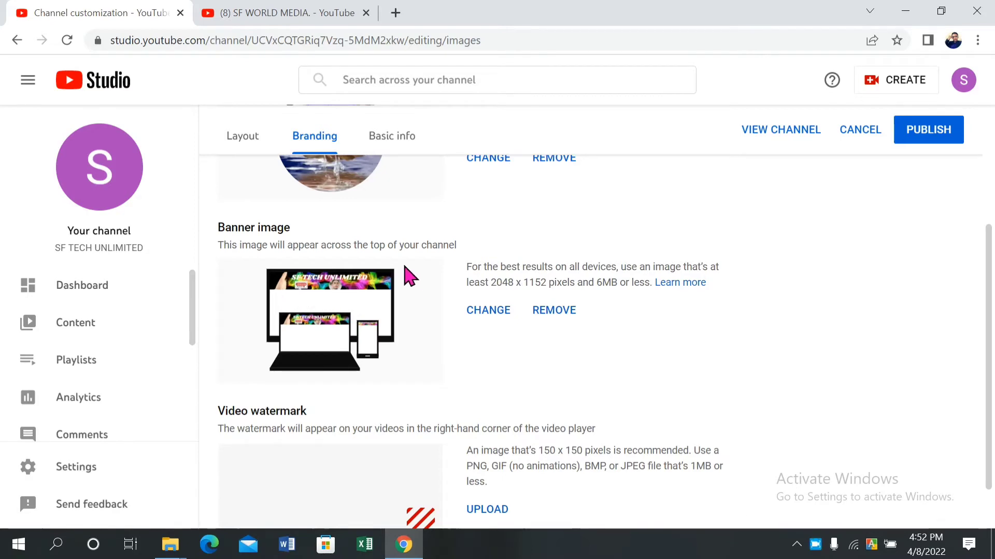
Publish the new profile picture and banner image.
scroll(395, 296, "up", 3)
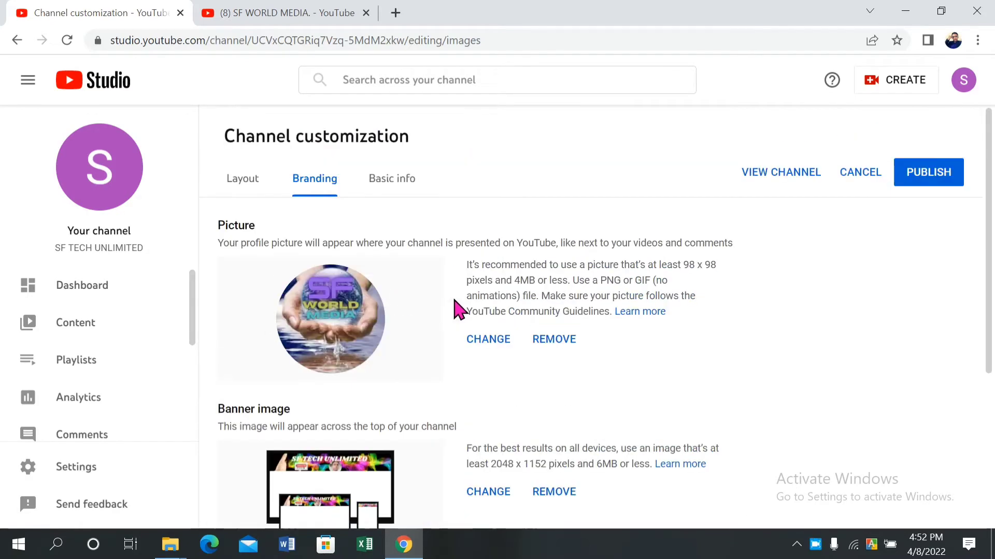
scroll(455, 306, "down", 5)
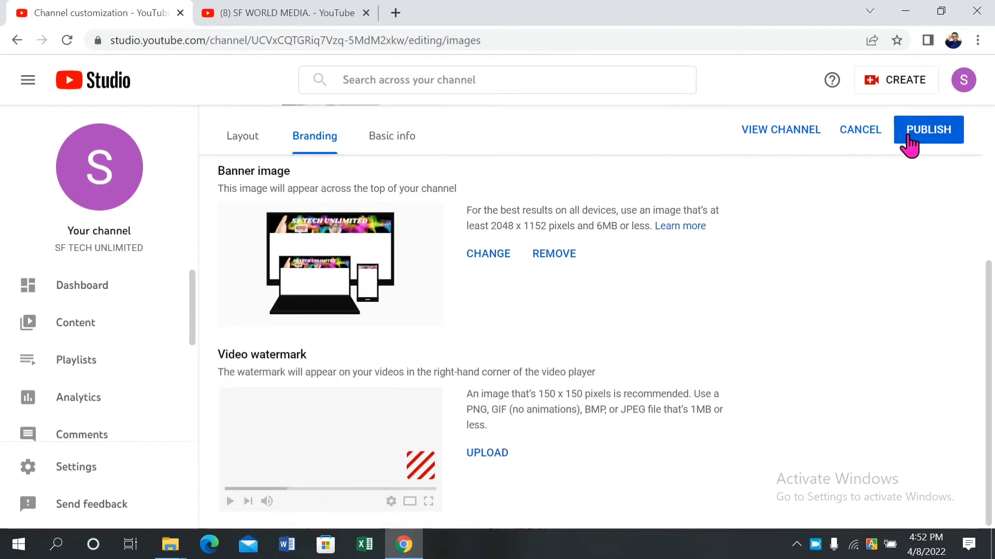
left_click(927, 136)
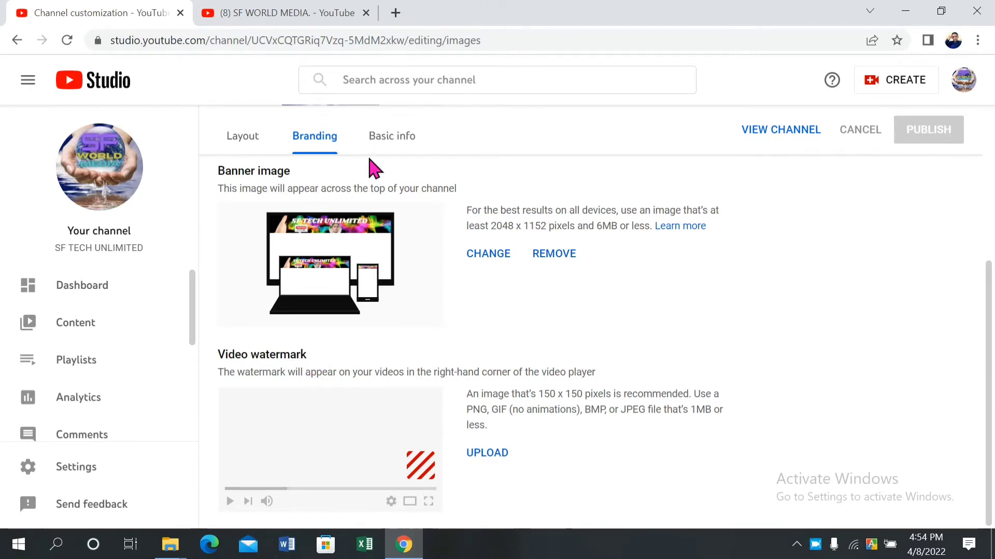
left_click(286, 13)
scroll(329, 273, "down", 3)
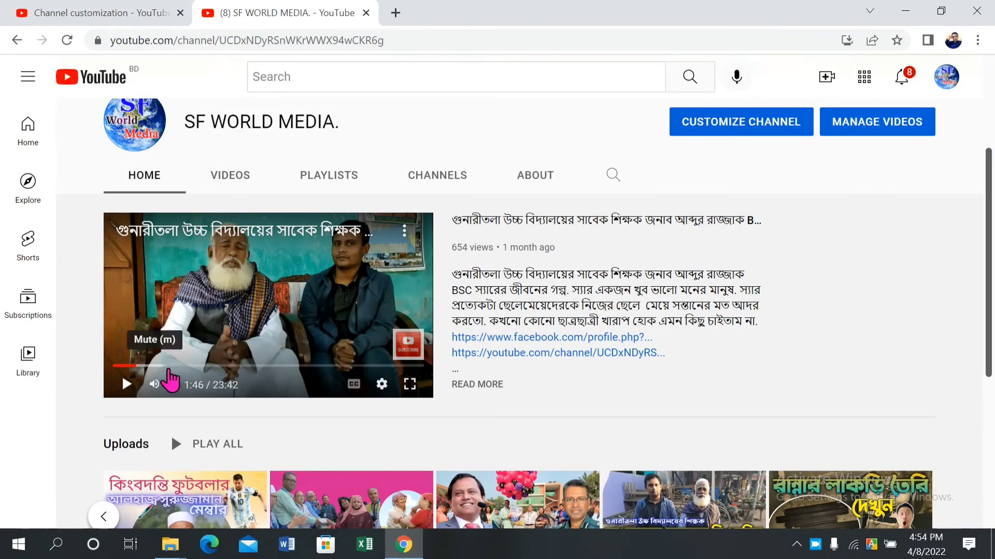
mouse_move(411, 352)
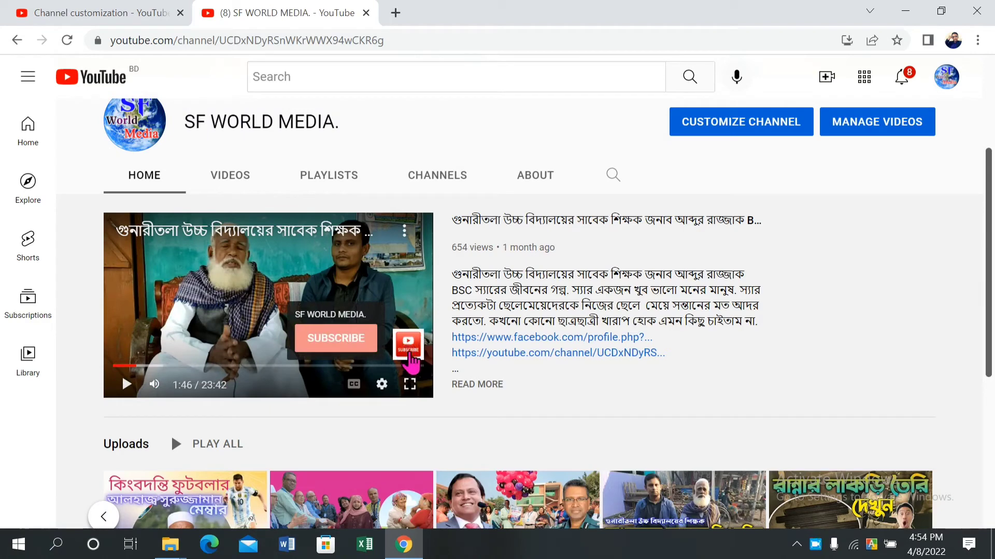
left_click(124, 385)
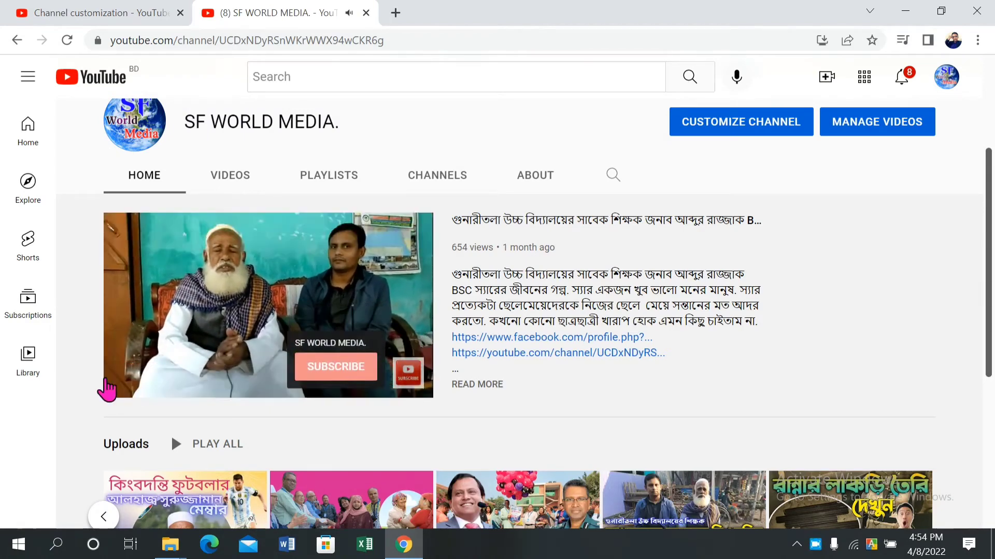
left_click(126, 384)
mouse_move(414, 366)
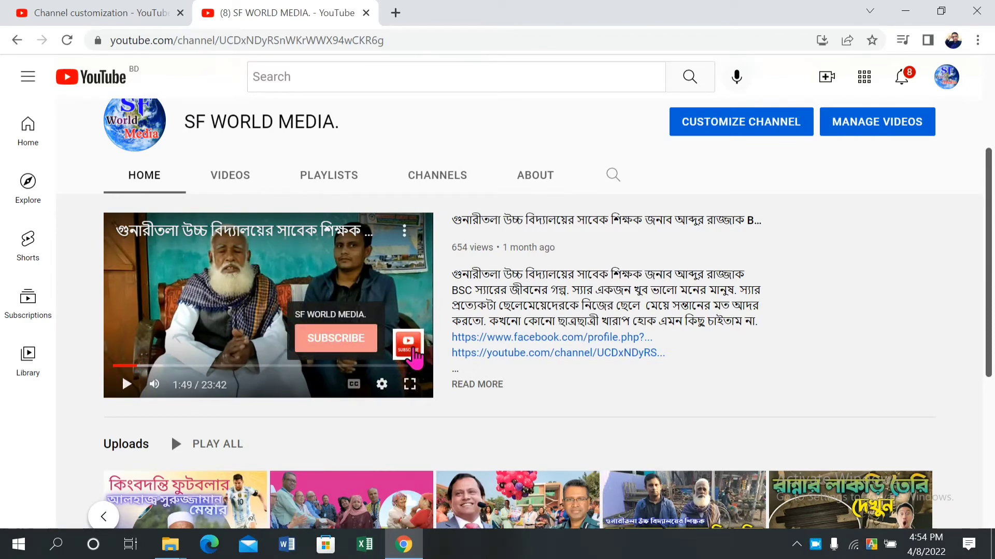
scroll(414, 358, "down", 3)
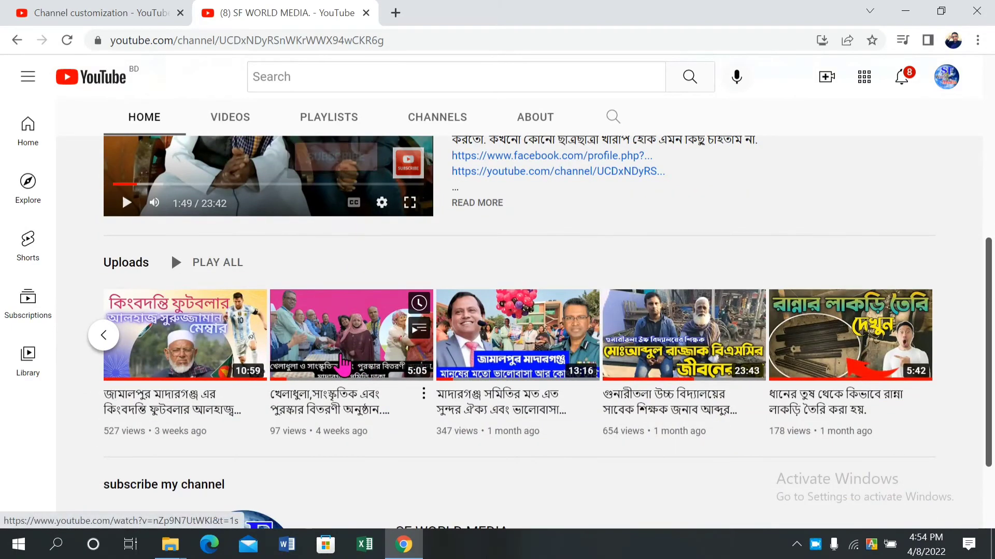
mouse_move(342, 365)
scroll(342, 365, "up", 3)
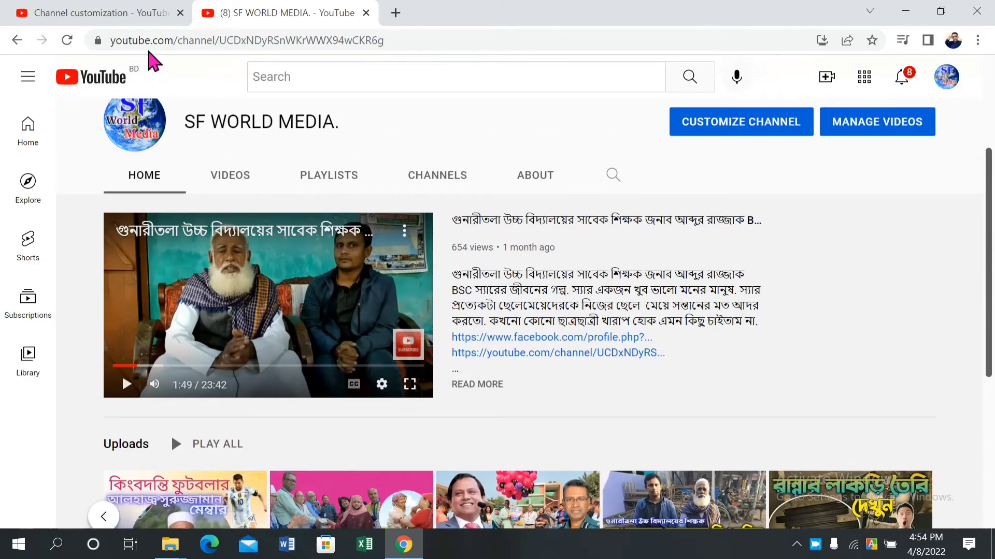
left_click(113, 14)
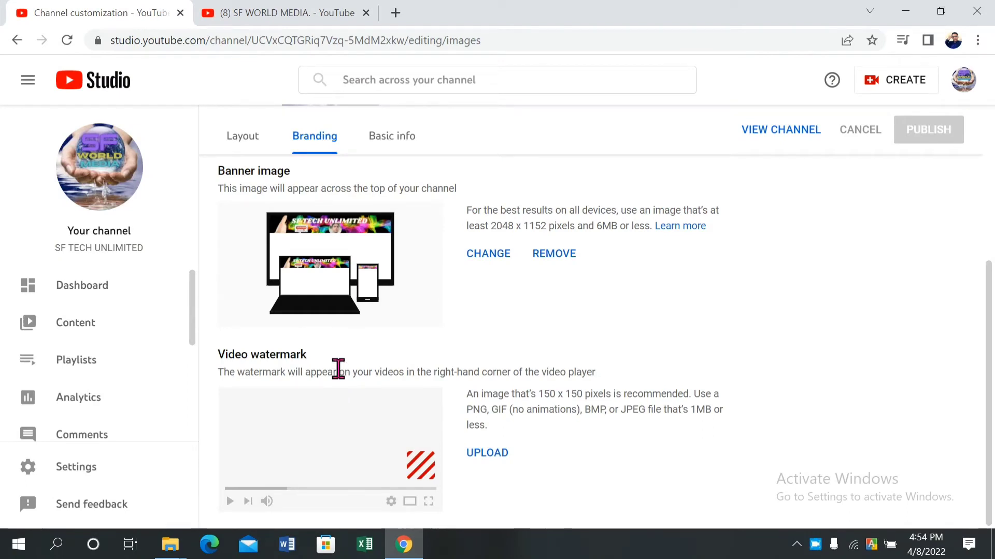
Upload the Free-Black-YouTube-Subscribe-Button image as watermark, cropped to just the red play icon.
left_click(489, 453)
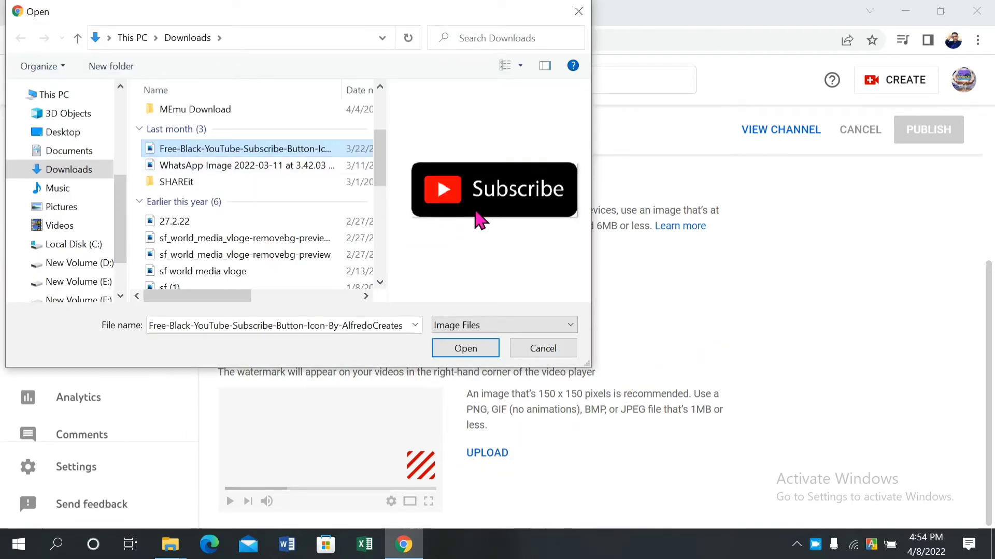
left_click(448, 352)
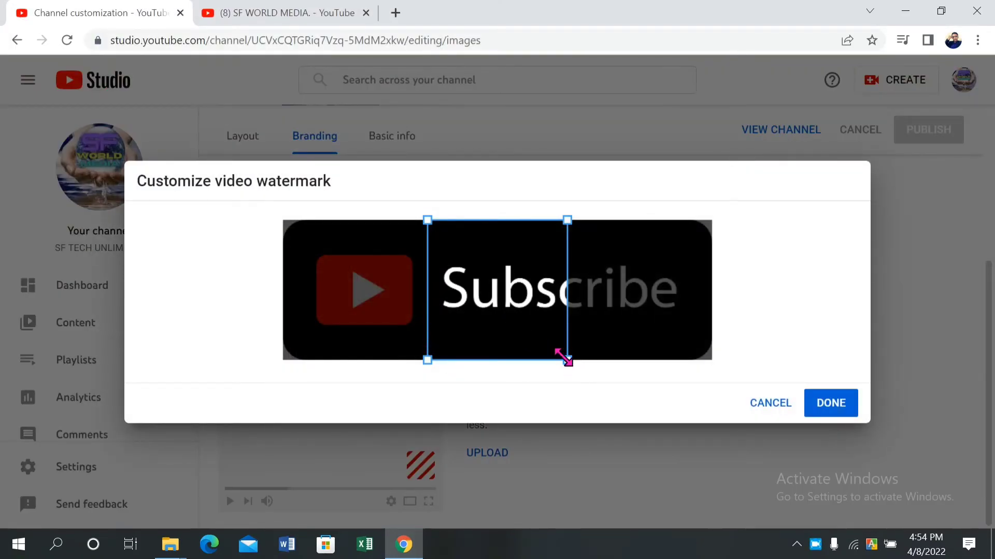
left_click_drag(568, 360, 436, 348)
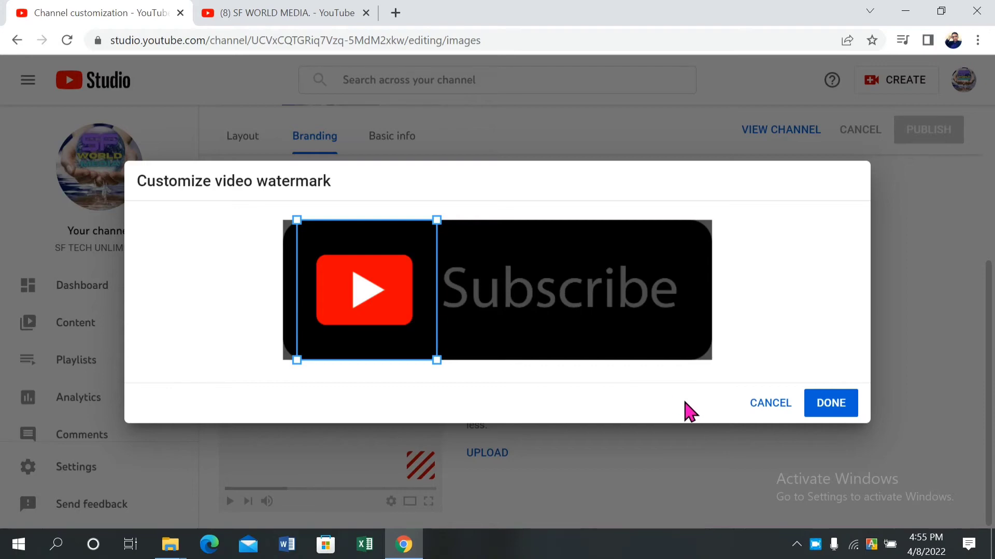
left_click(840, 414)
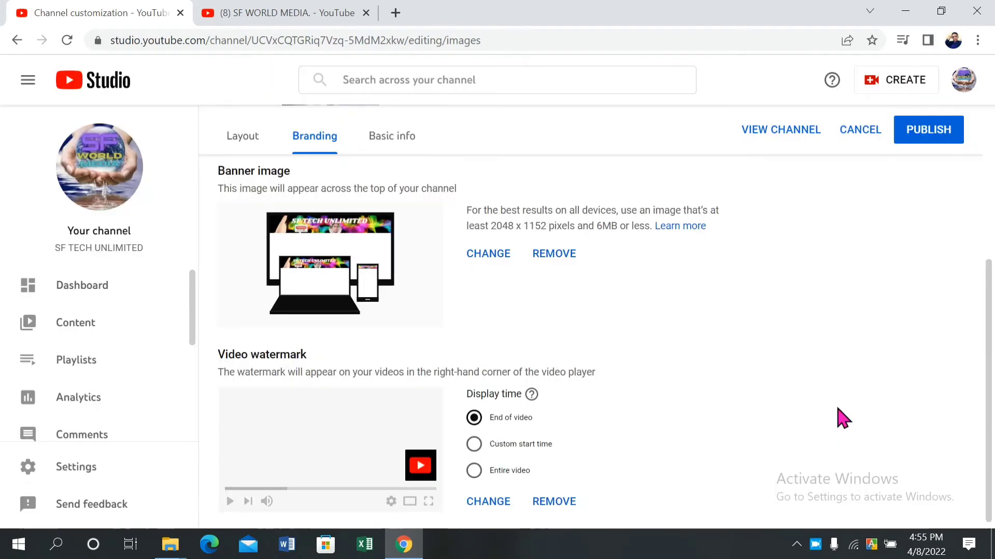
Publish the branding with the banner and the watermark shown for the entire video.
scroll(339, 458, "down", 1)
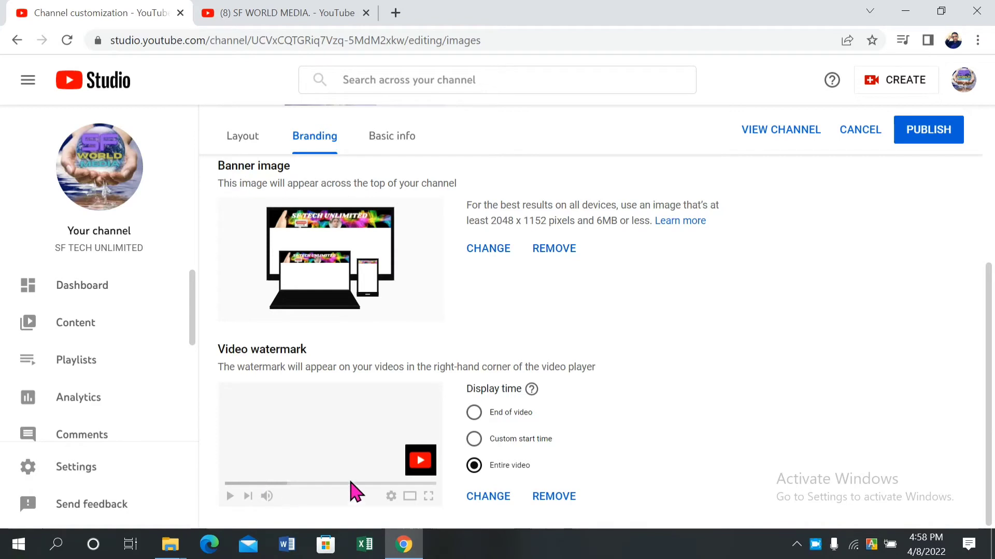
left_click(928, 134)
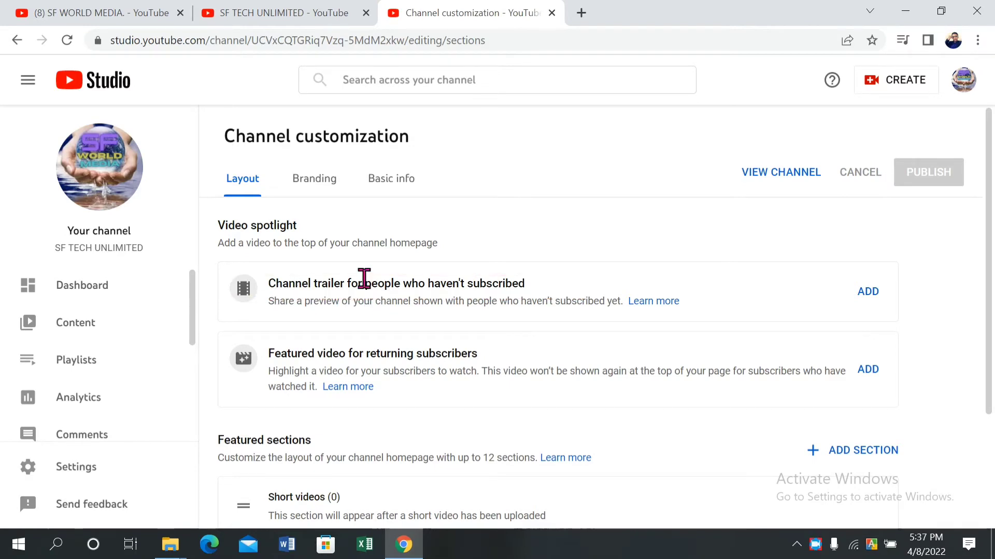
left_click(133, 12)
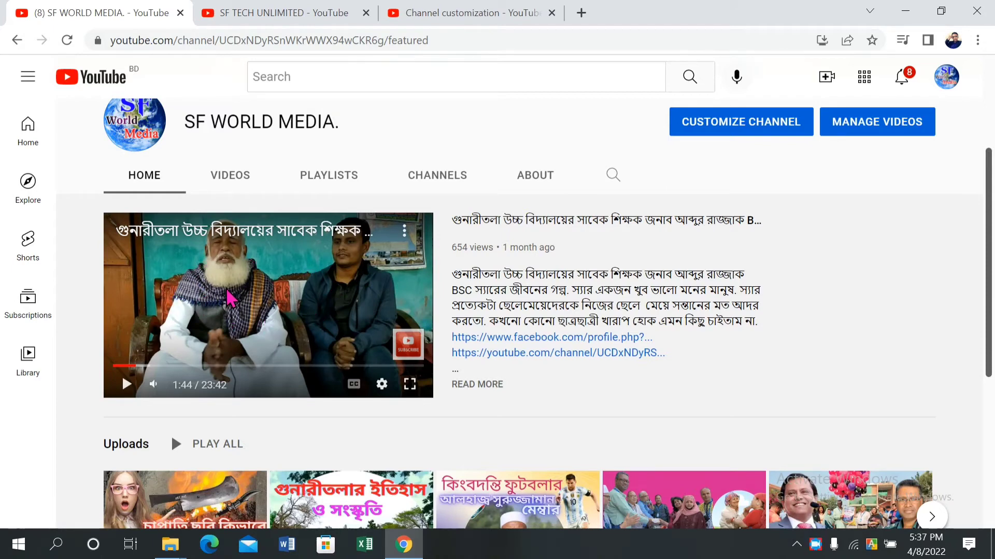
left_click(467, 13)
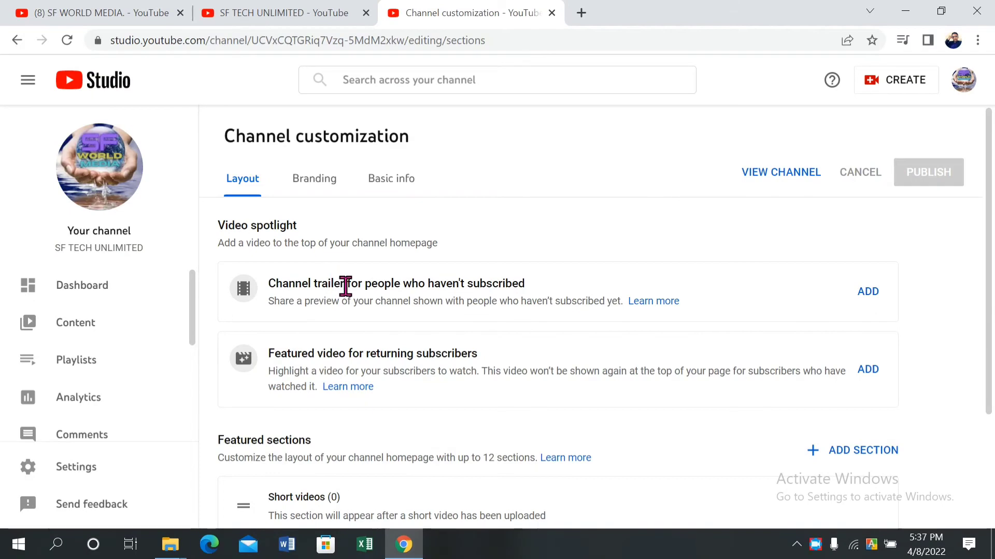
left_click(868, 293)
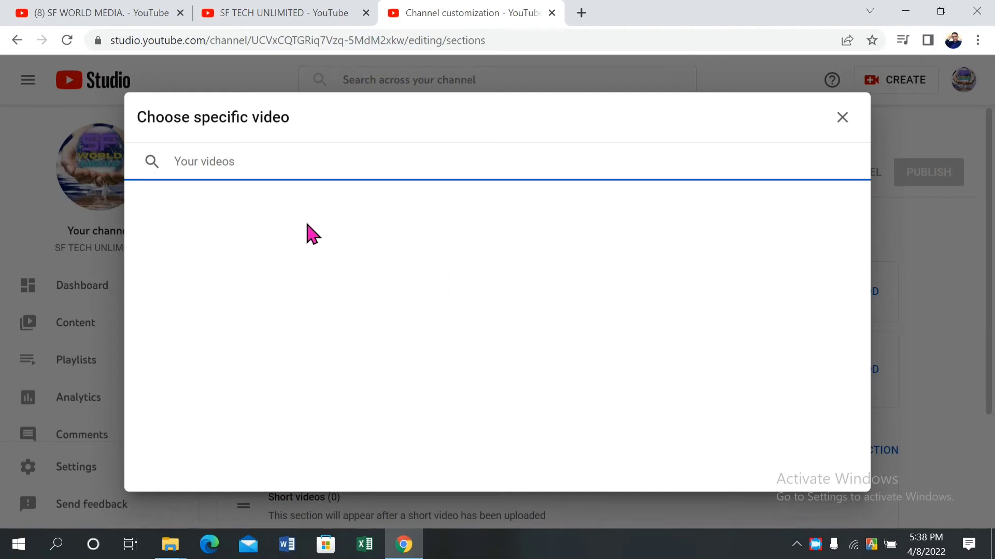
left_click(843, 120)
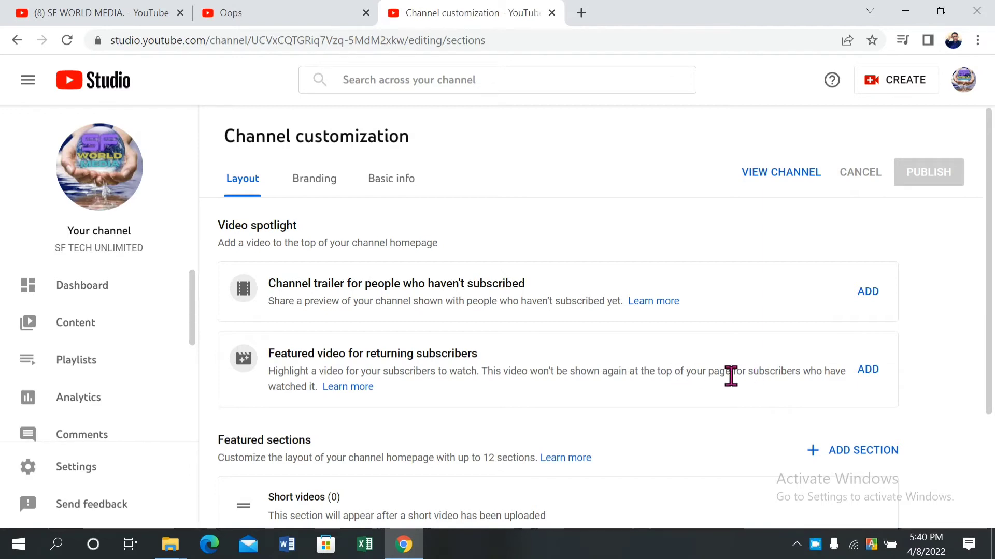
left_click(864, 371)
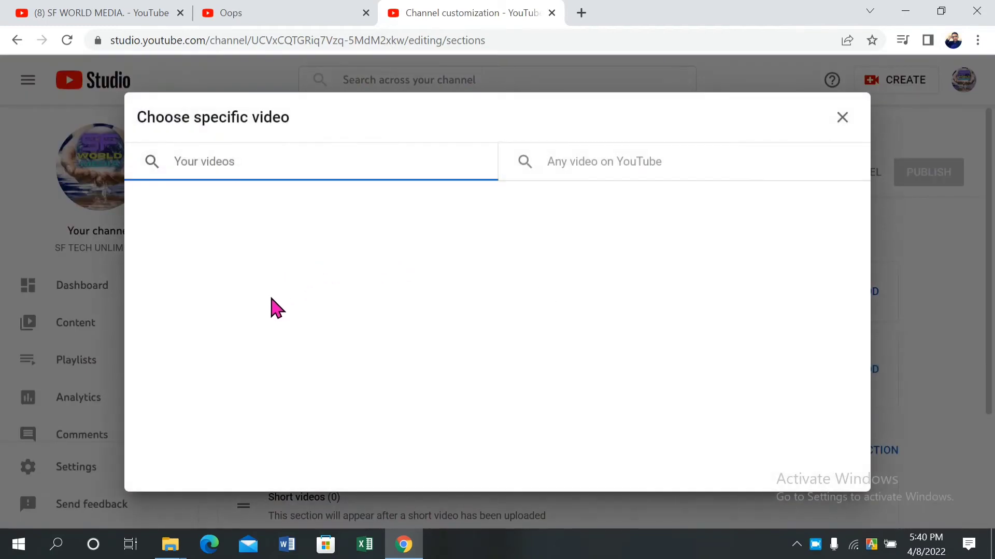
left_click(842, 118)
scroll(475, 326, "down", 3)
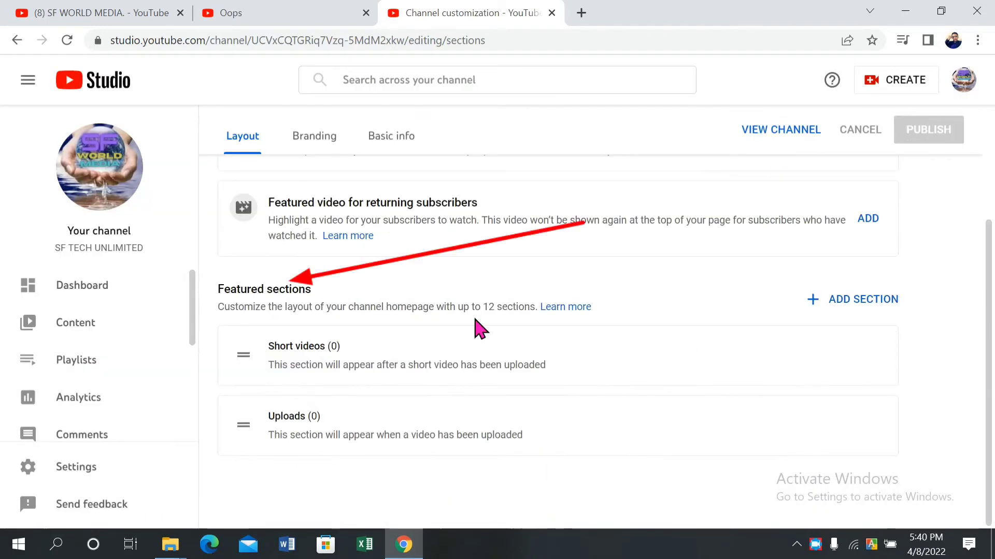
Add a Created playlists featured section to the homepage, then go to the channel's Playlists page.
left_click(844, 303)
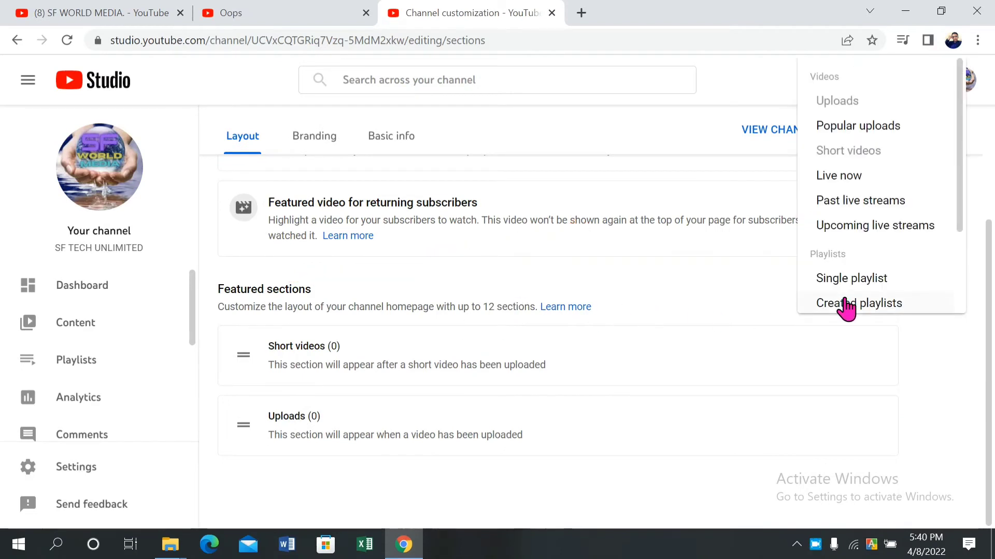
left_click(697, 328)
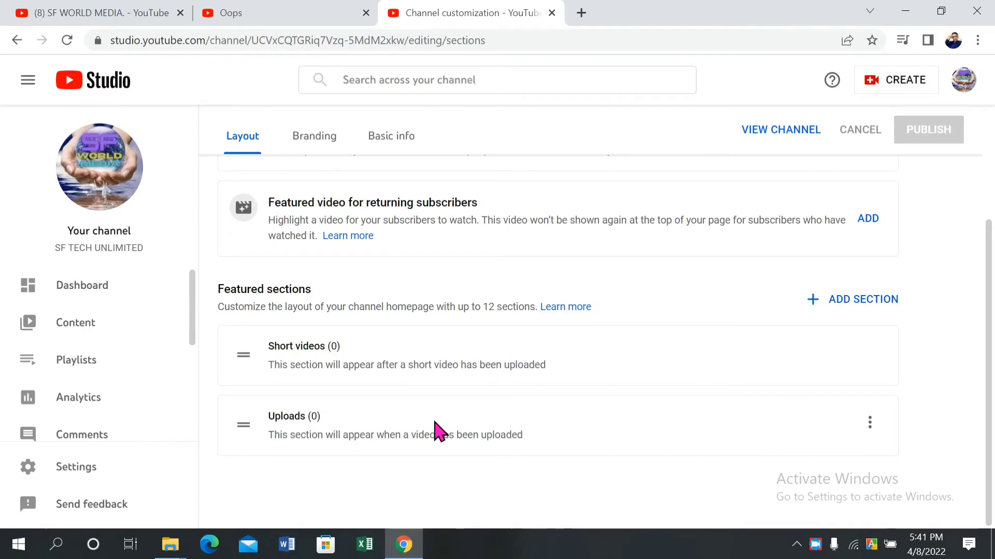
left_click(873, 302)
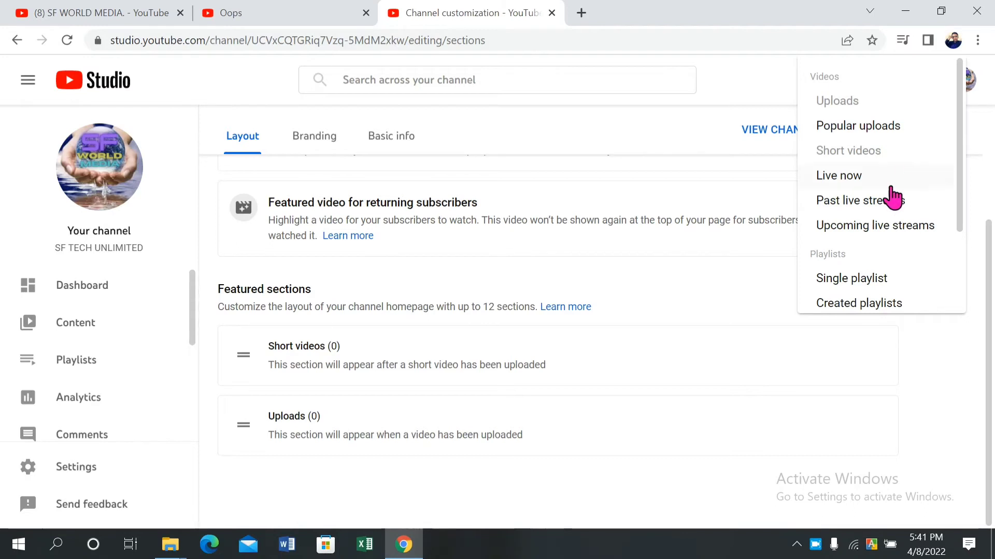
left_click(873, 306)
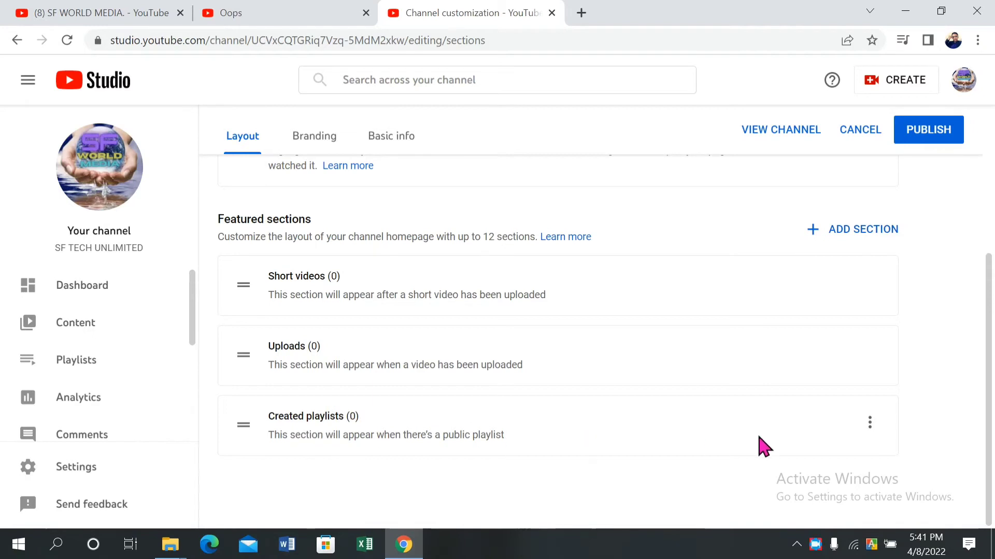
left_click(869, 426)
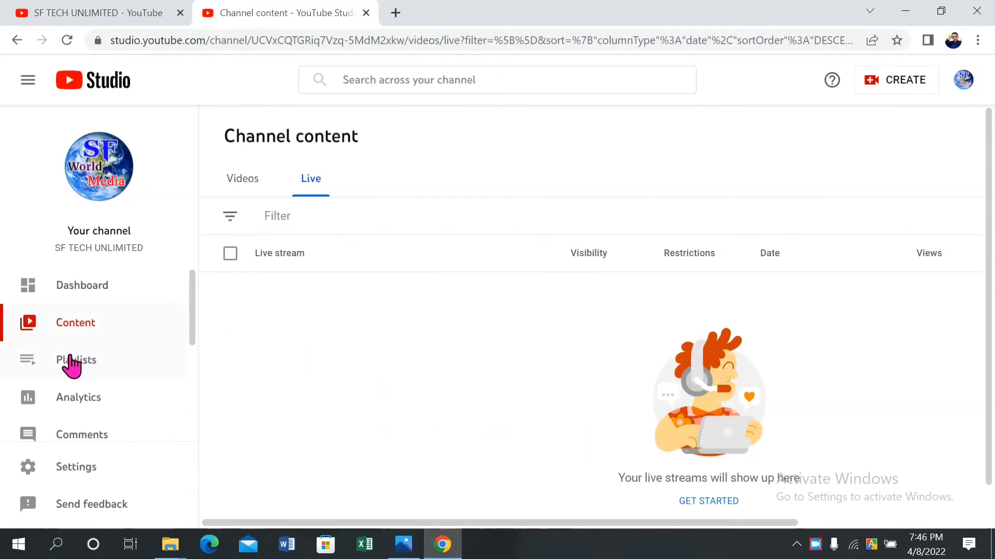
left_click(73, 365)
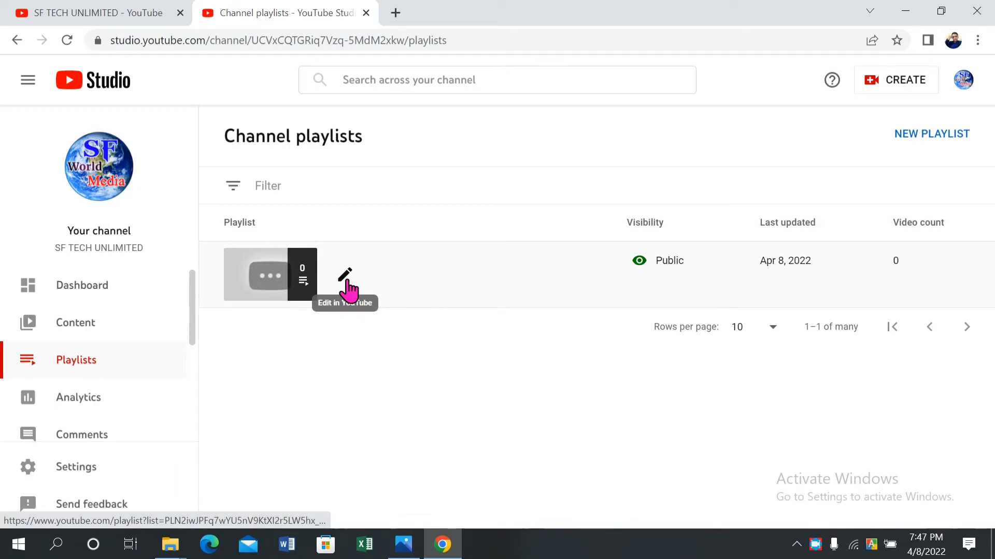
Rename the playlist 'youtub vloges' to 'youtub' on YouTube and reload the page.
left_click_drag(700, 267, 648, 269)
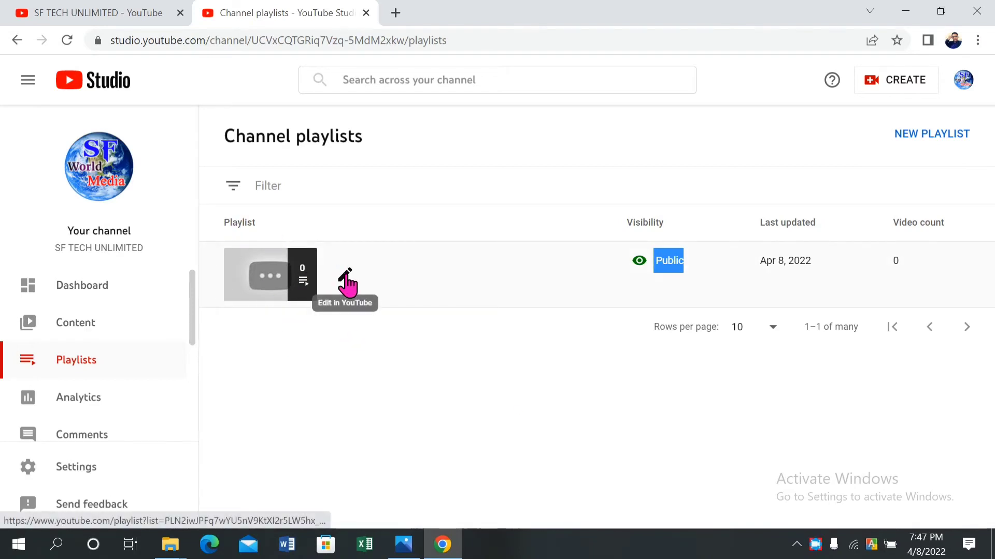
left_click(346, 280)
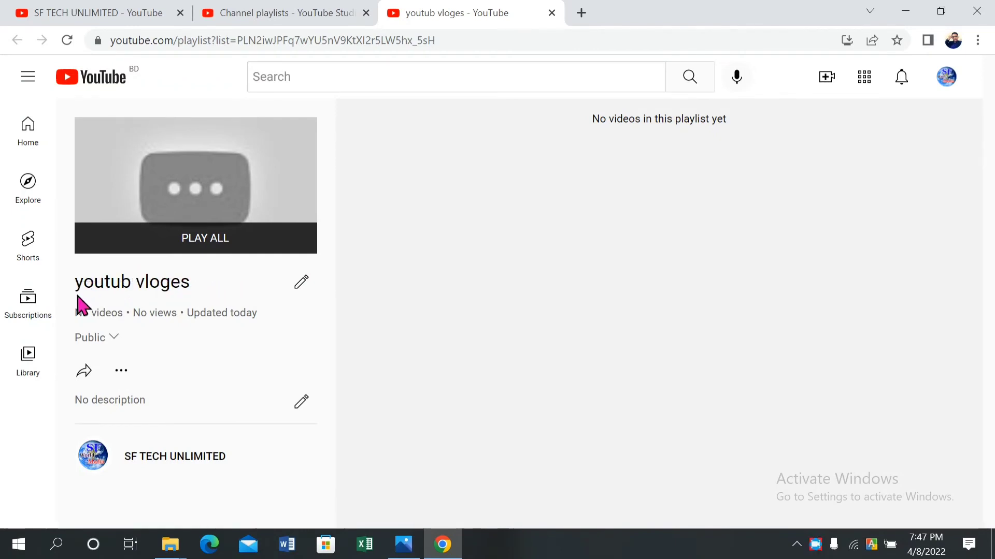
left_click(300, 282)
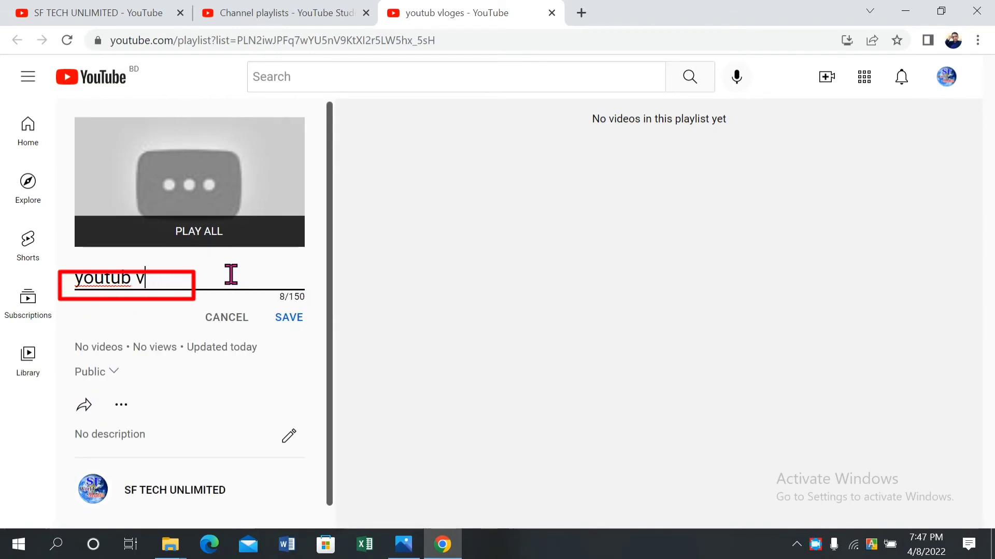
left_click(300, 316)
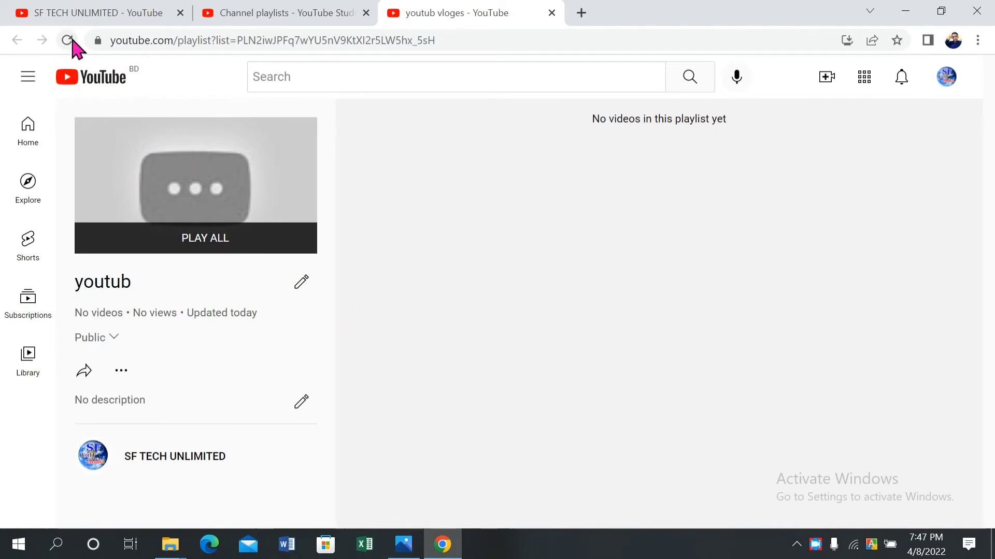
left_click(68, 40)
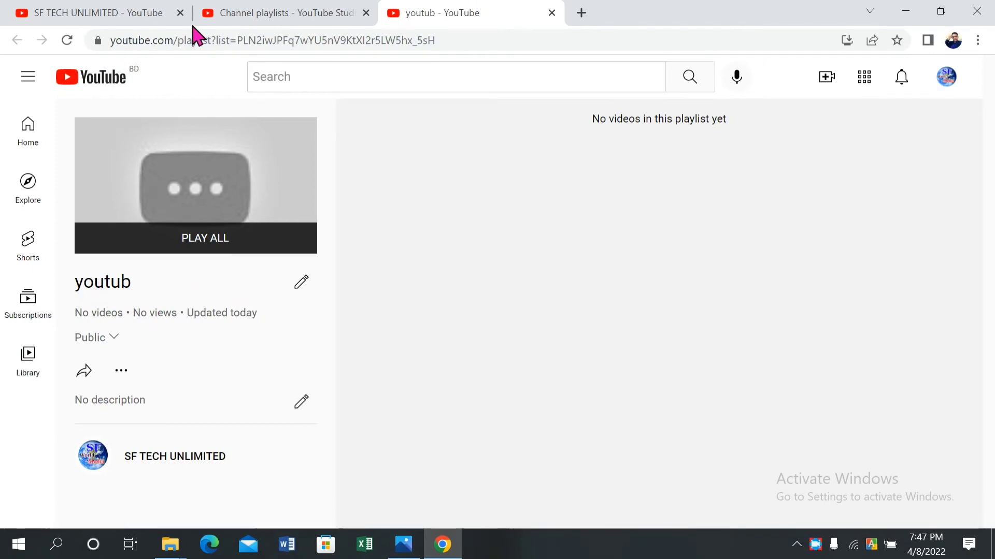
Reload Channel playlists to show the renamed 'youtub' playlist, then view Channel analytics.
left_click(132, 16)
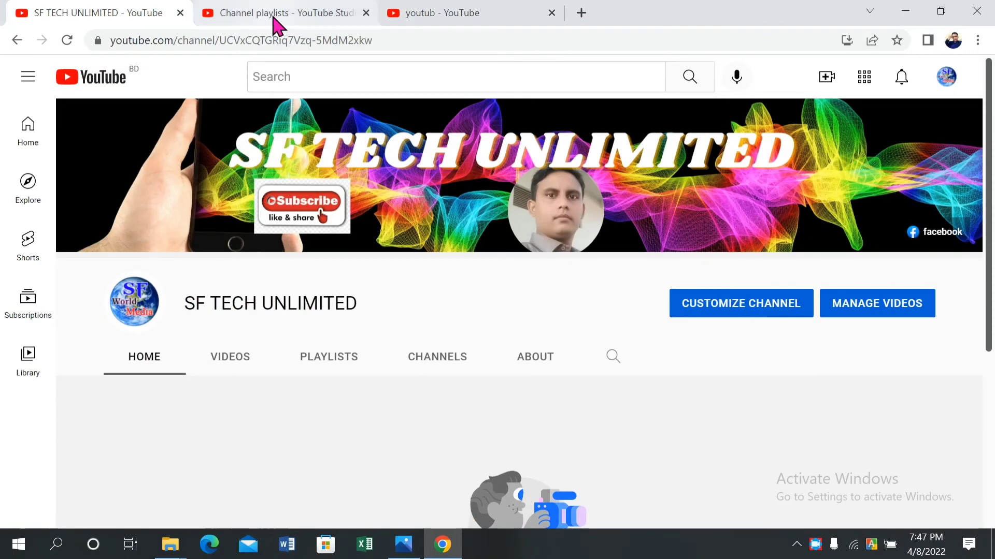
left_click(275, 16)
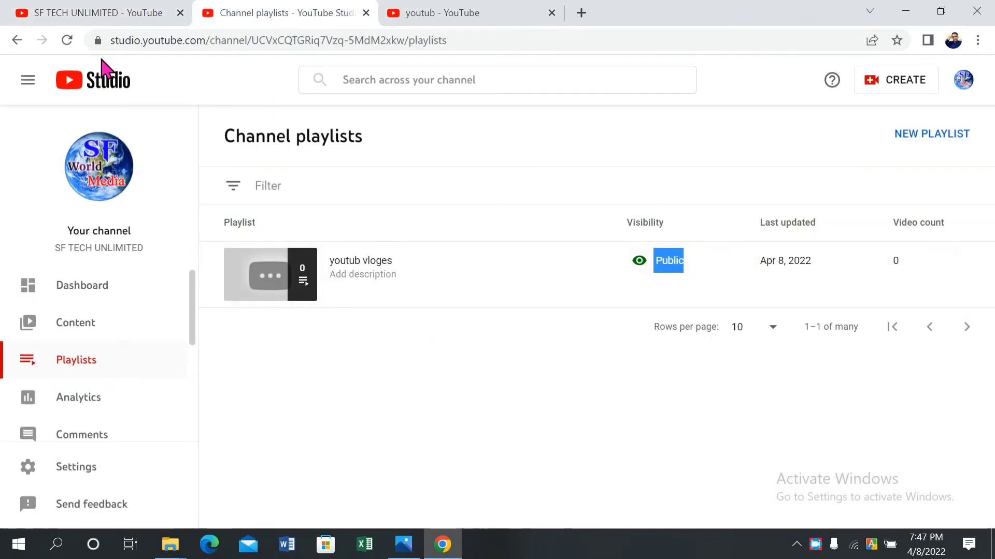
left_click(67, 40)
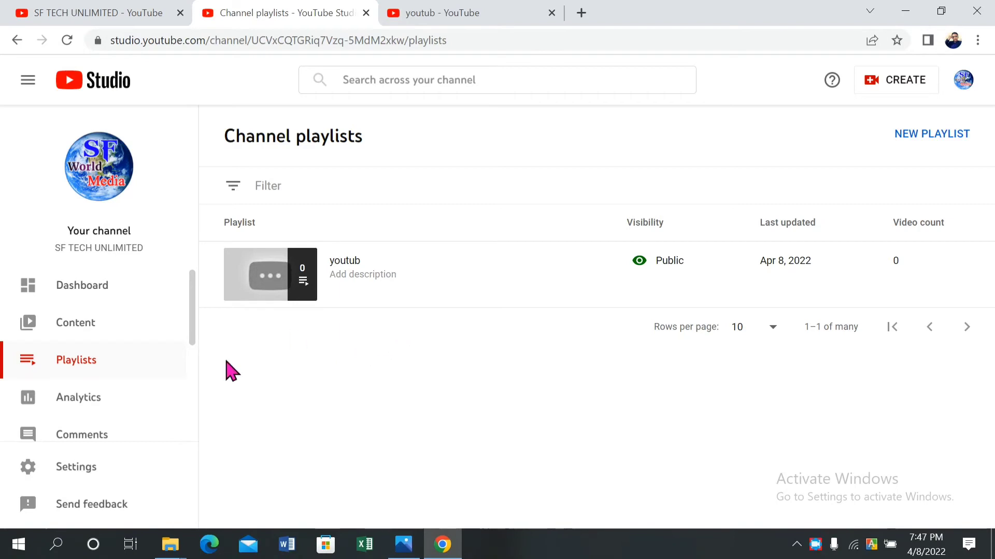
left_click(108, 403)
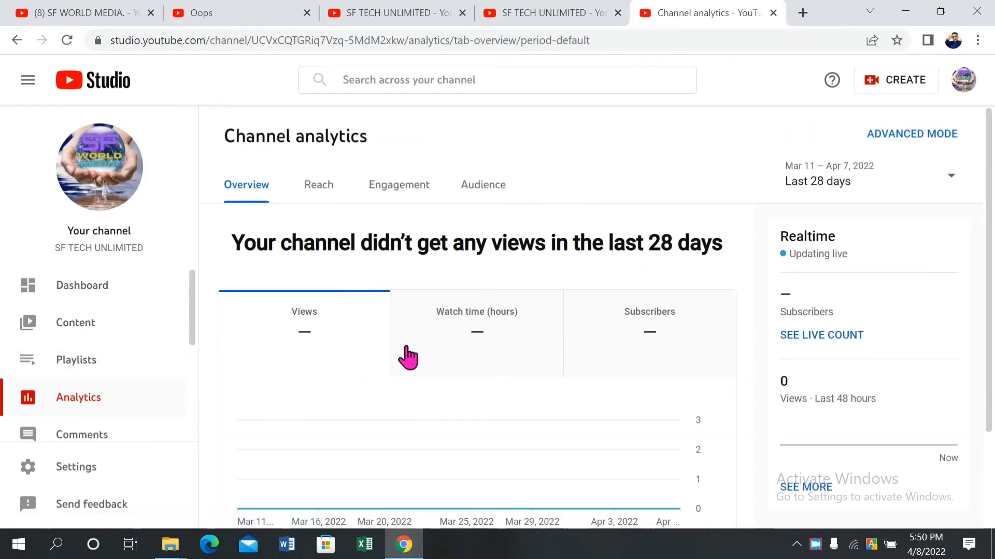
left_click(312, 191)
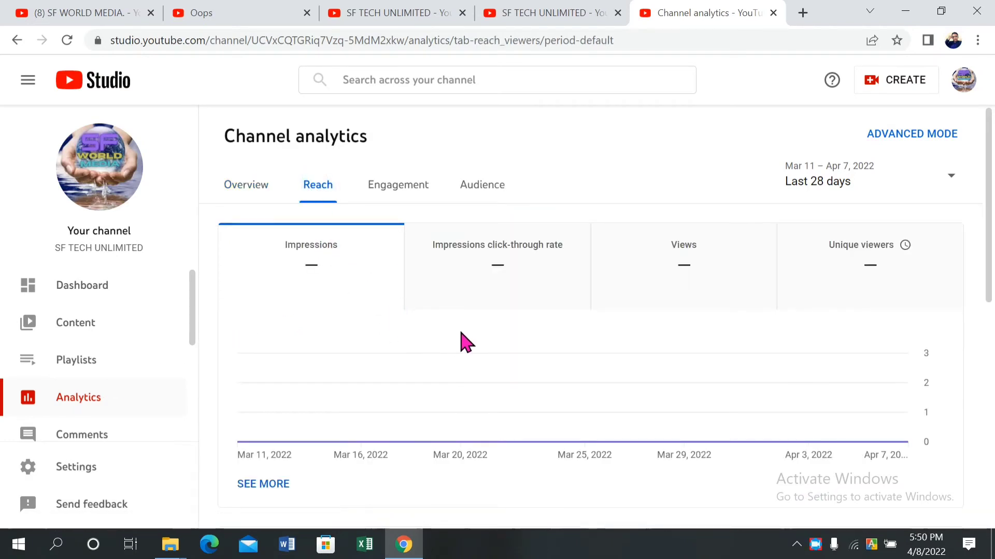
left_click(384, 197)
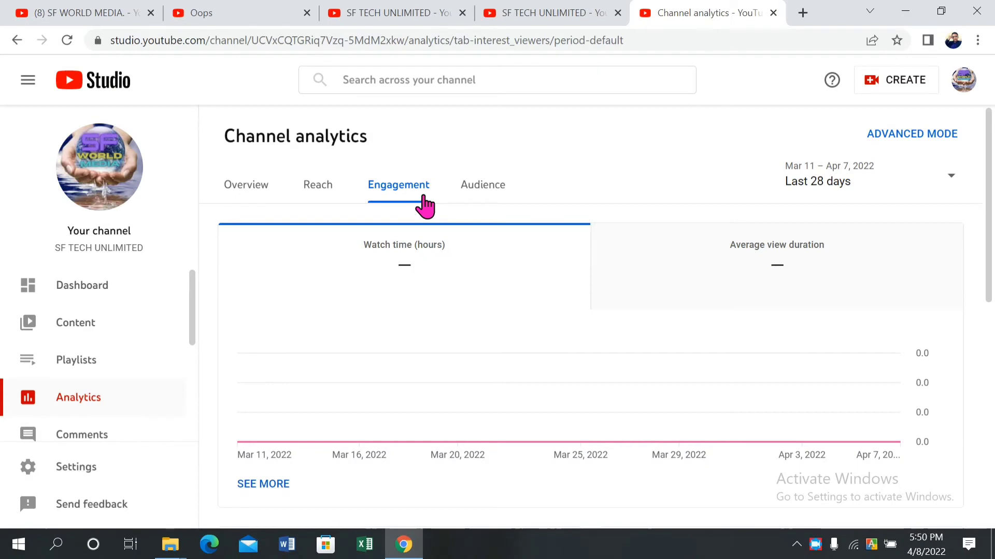
left_click(308, 191)
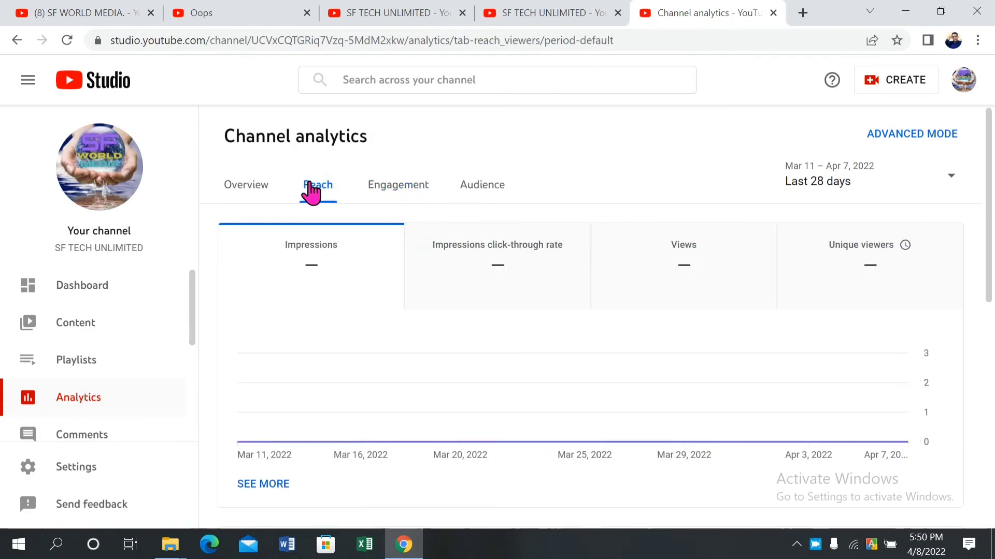
left_click(257, 191)
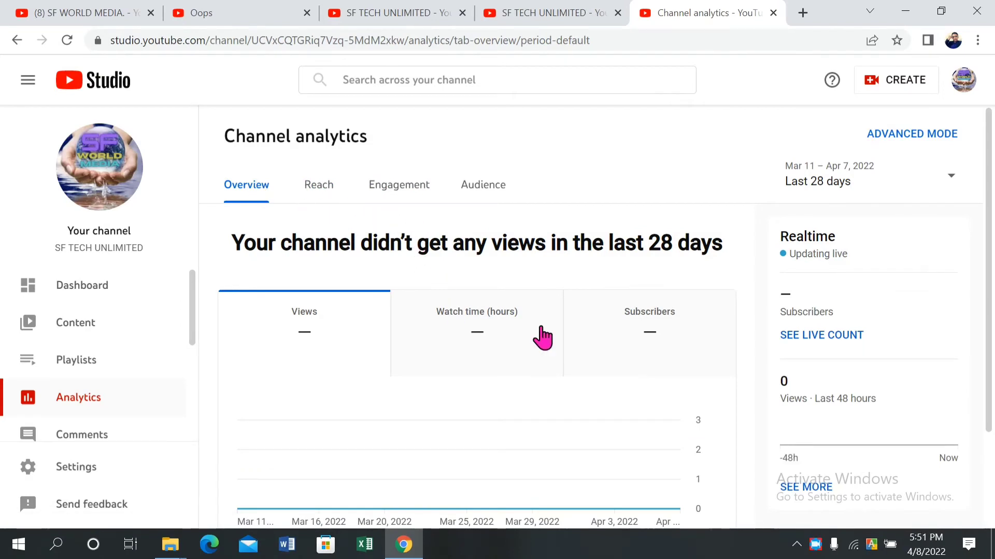
scroll(573, 348, "down", 2)
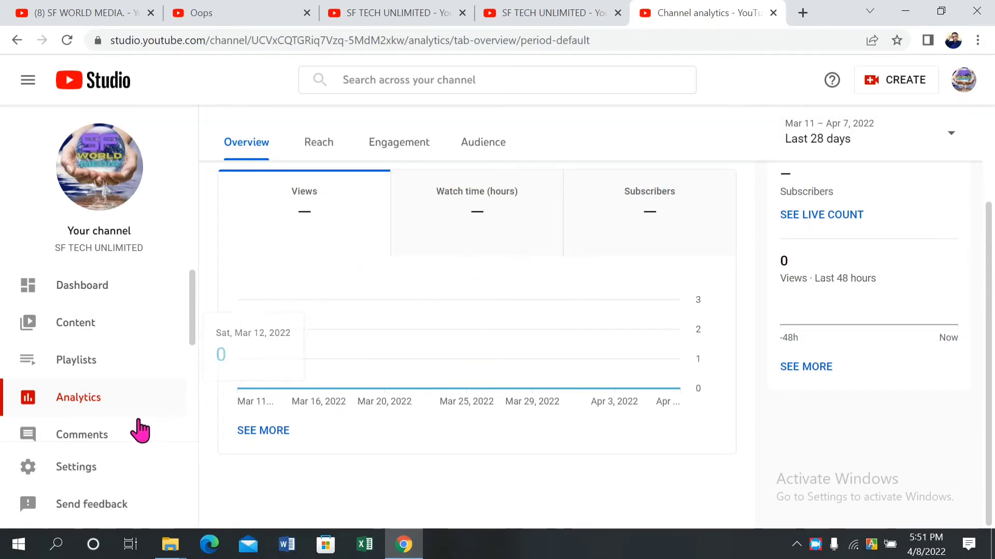
Bring up the Audio library's Free music list of Rock tracks like Sailing, Breeze and Seasons.
left_click_drag(193, 311, 198, 368)
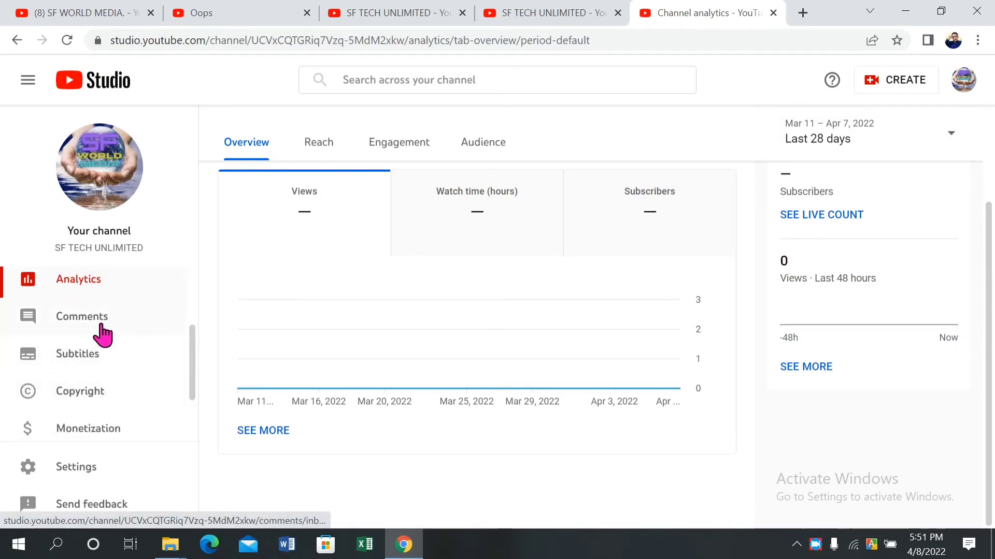
scroll(127, 407, "down", 2)
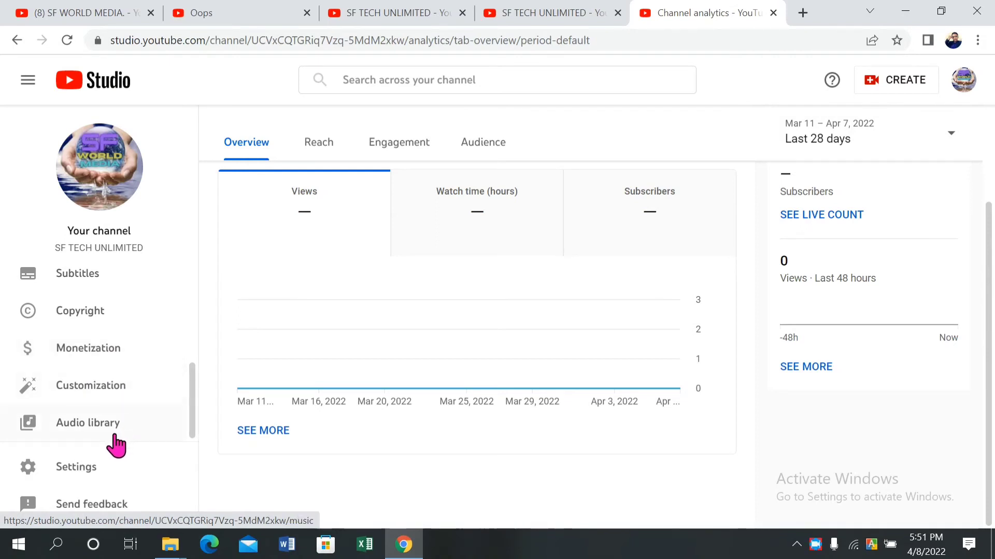
left_click(108, 393)
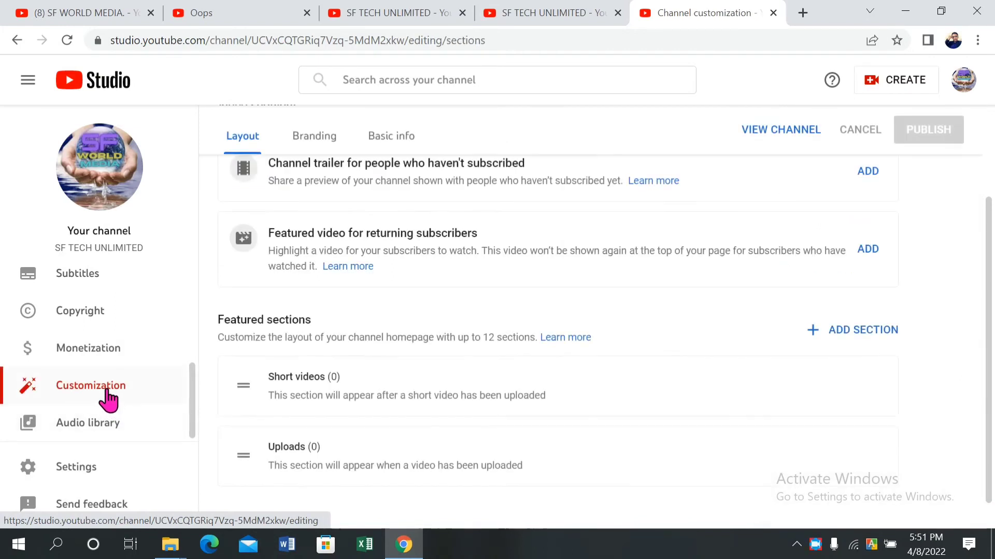
left_click(84, 429)
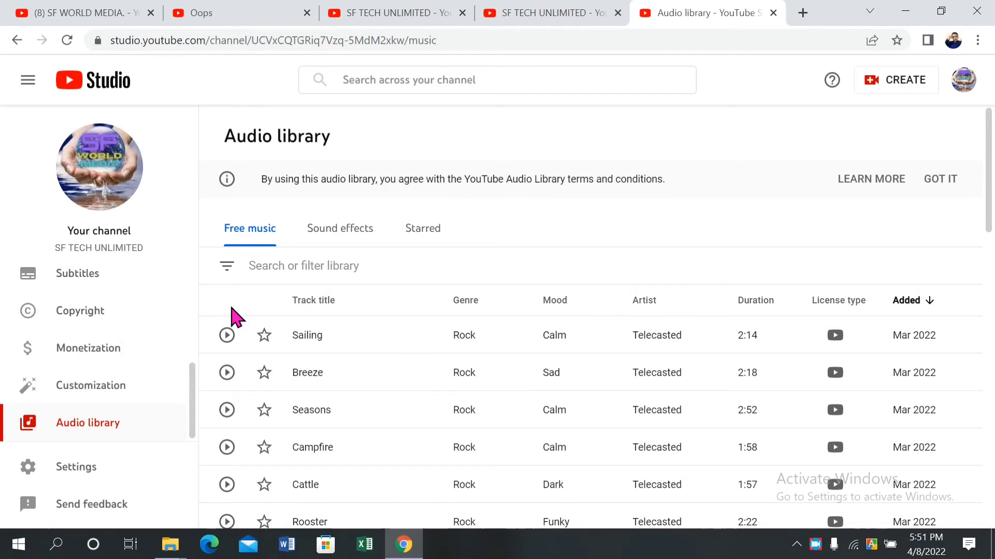
Play and pause a preview of the Cattle track, then open Settings on General.
scroll(231, 318, "down", 3)
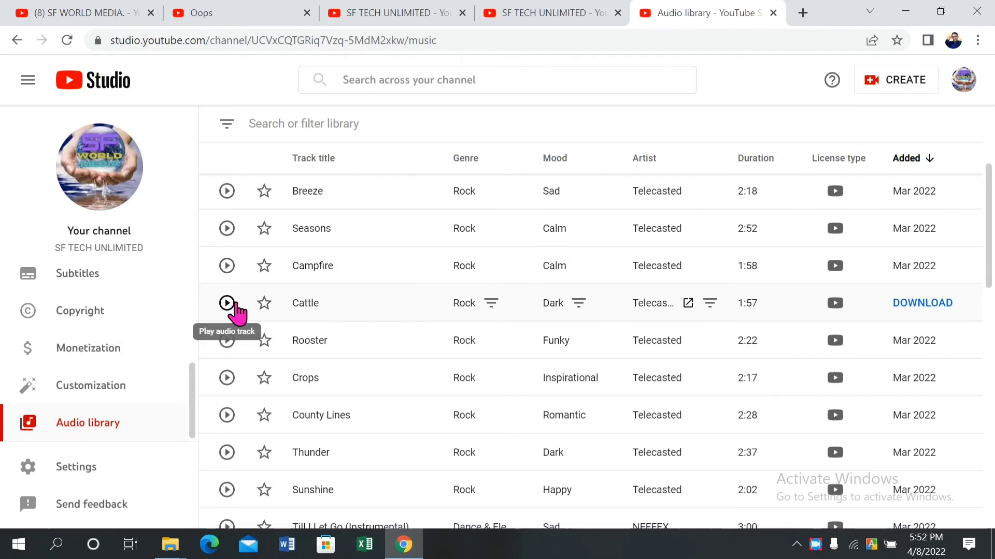
left_click(228, 304)
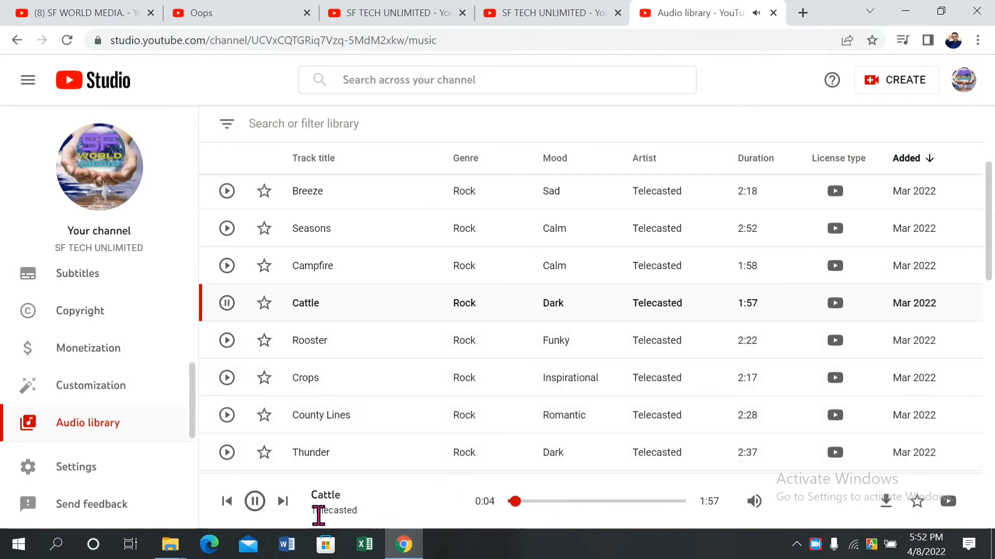
left_click(256, 510)
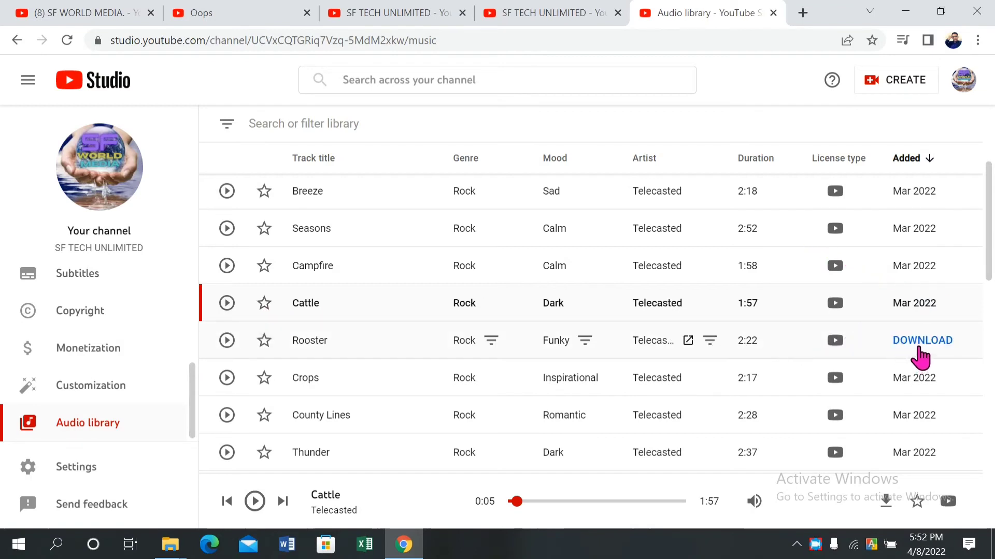
left_click(69, 480)
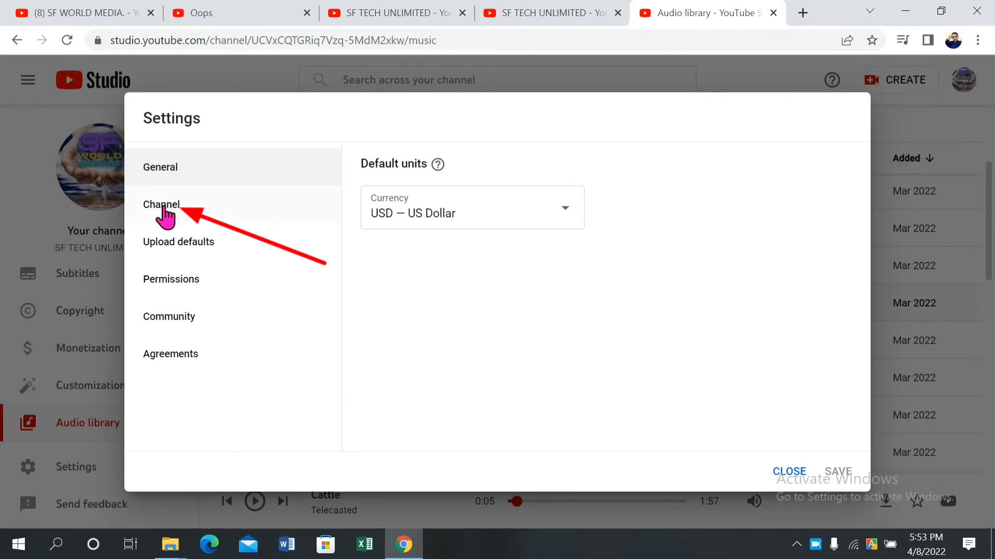
Keep Bangladesh as country of residence in Channel settings, then minimize Chrome to reveal Screenshot_3.png.
left_click(164, 207)
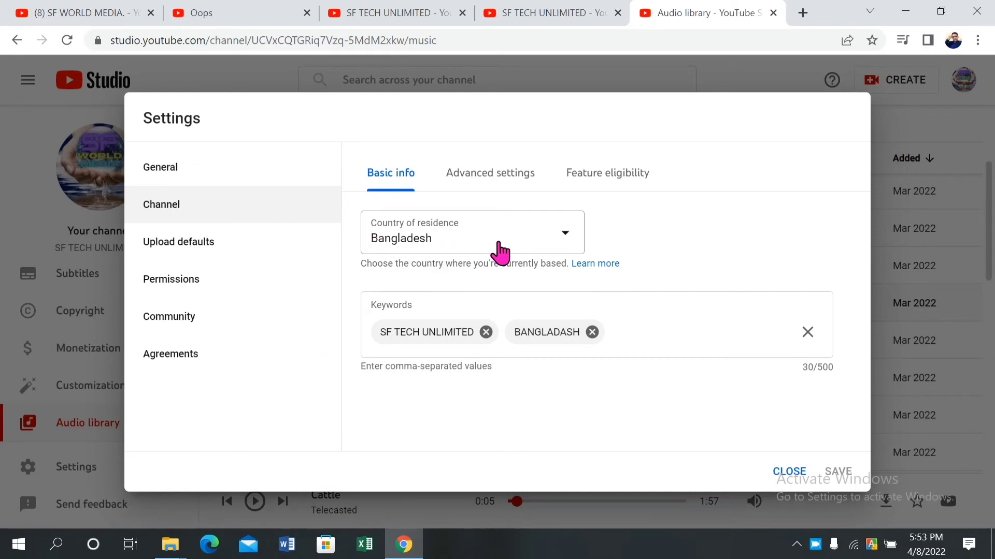
left_click(572, 239)
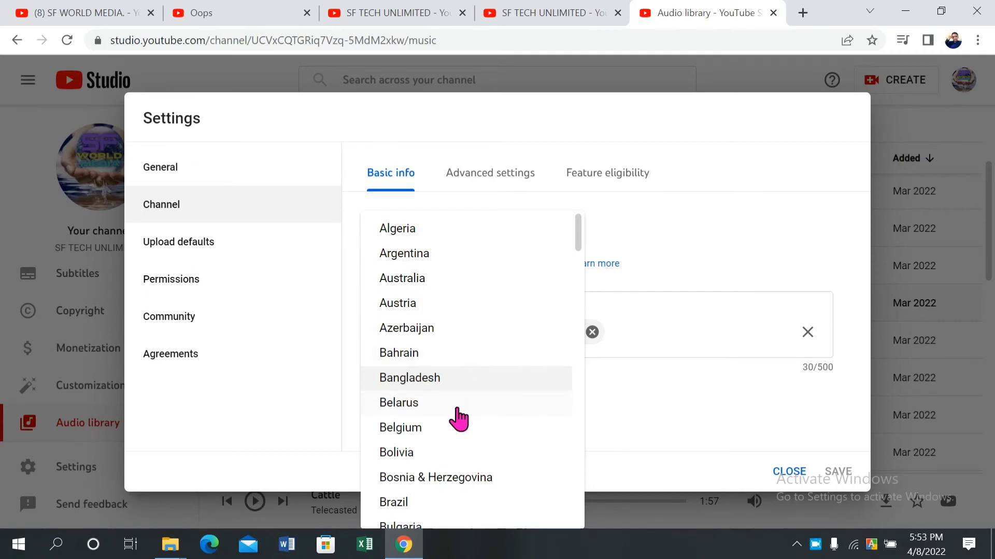
scroll(459, 419, "down", 3)
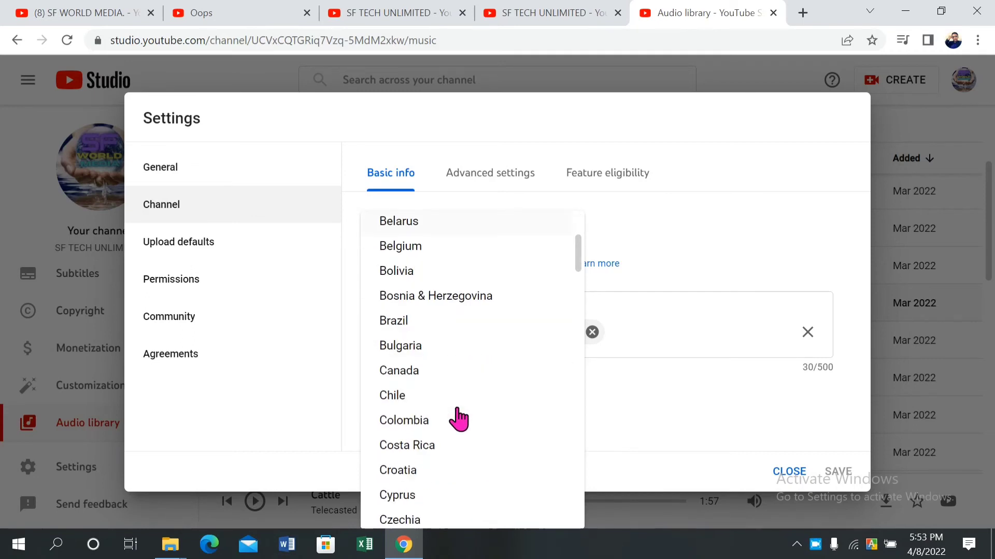
scroll(458, 419, "up", 3)
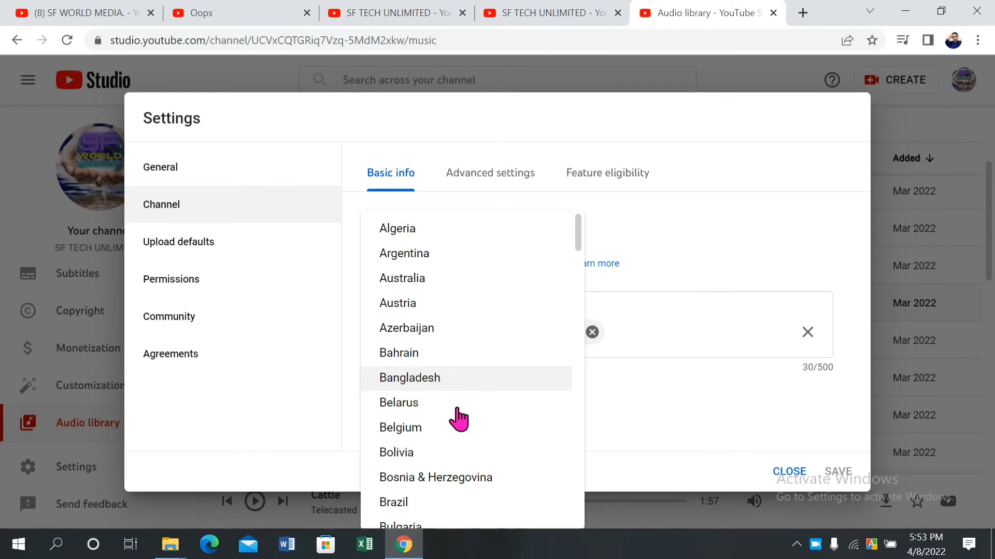
left_click(451, 386)
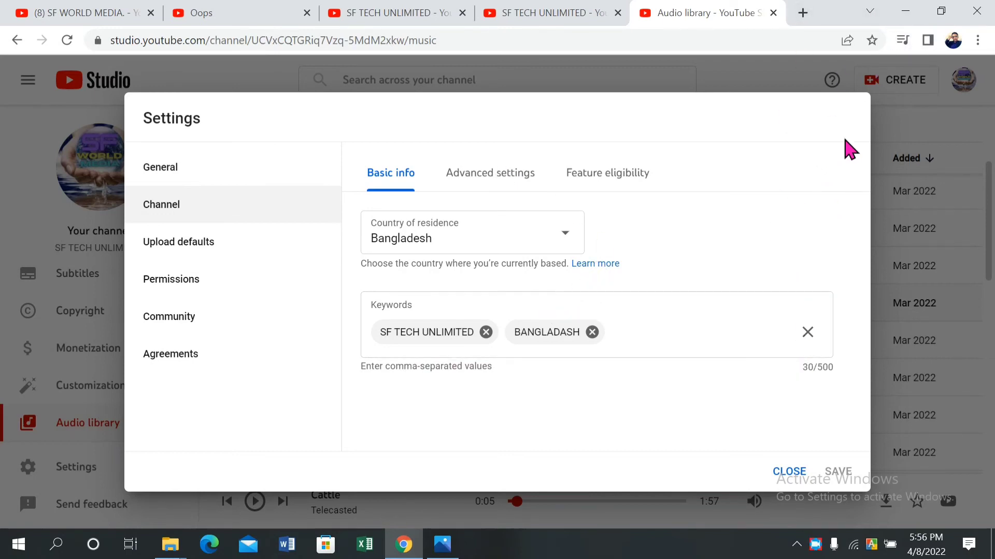
left_click(905, 11)
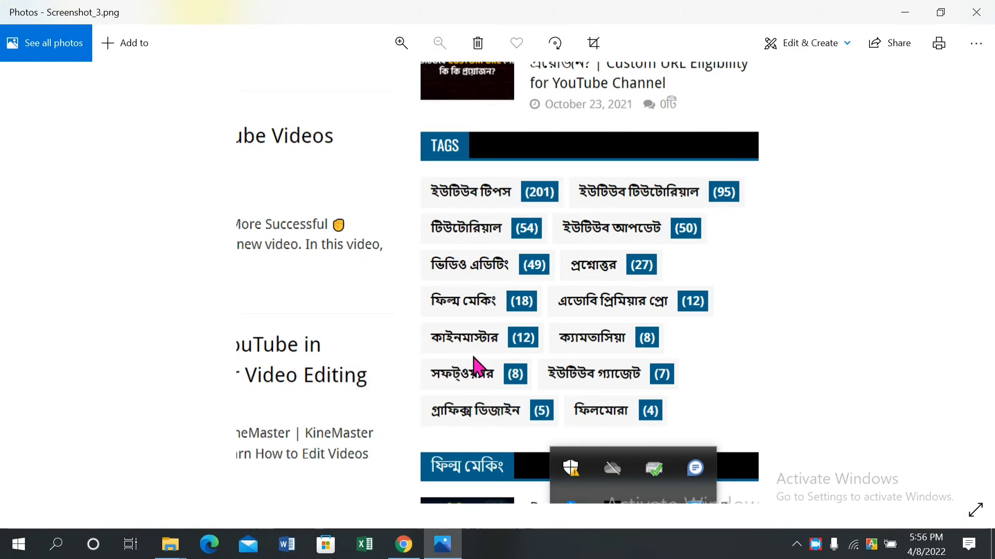
Restore Chrome from the taskbar to return to the channel's Basic info settings.
left_click(404, 544)
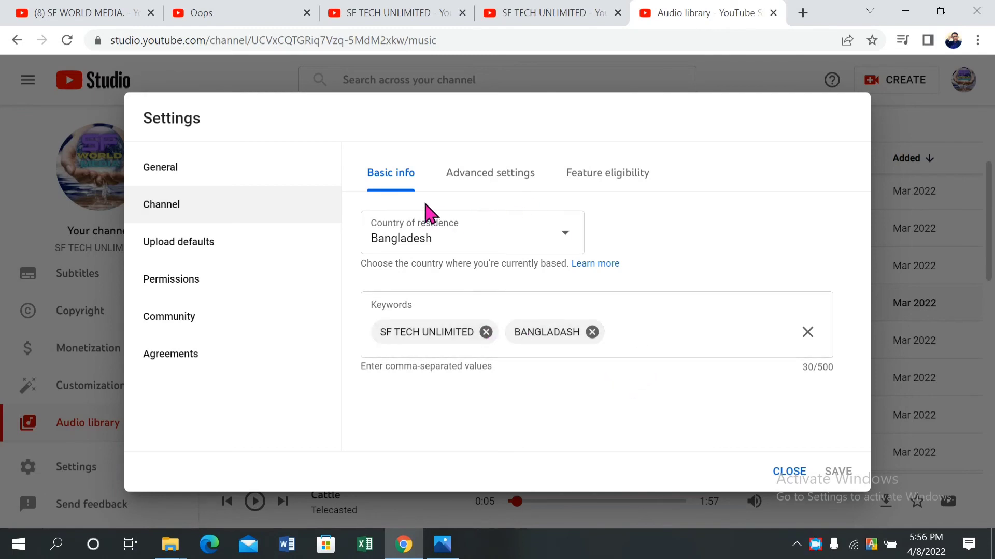
In Advanced settings, set the channel as not made for kids.
left_click(482, 177)
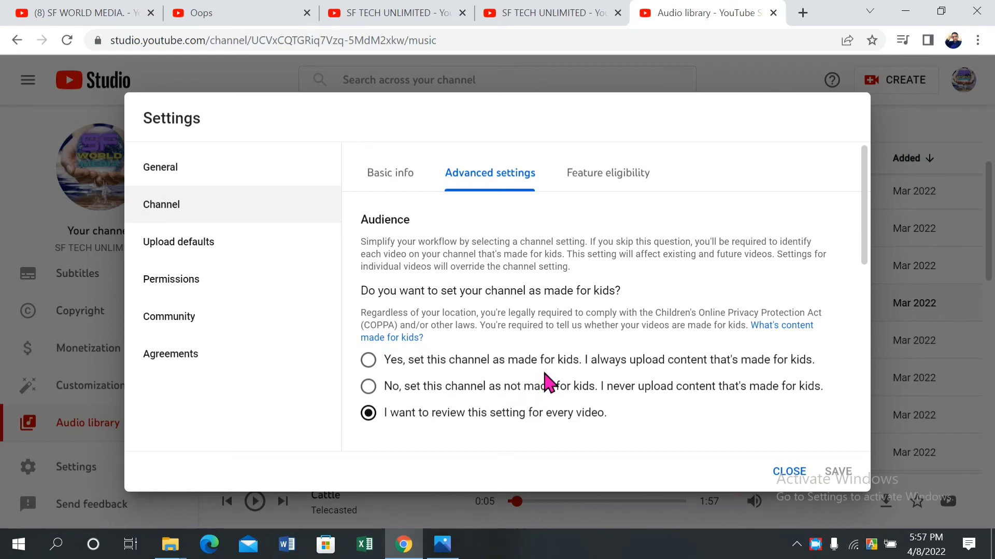
left_click(518, 378)
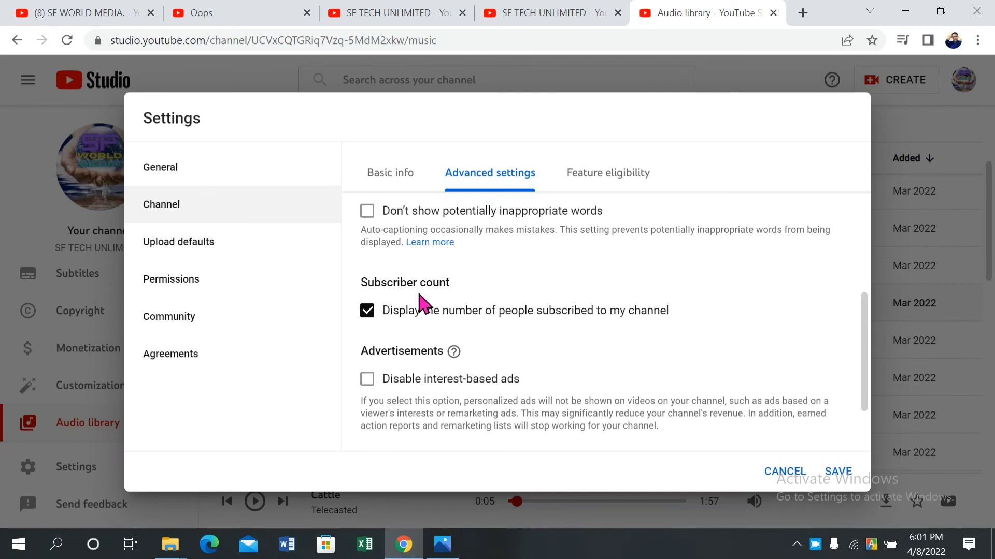
Uncheck the subscriber count display and show the Feature eligibility tab.
left_click(367, 311)
left_click(601, 189)
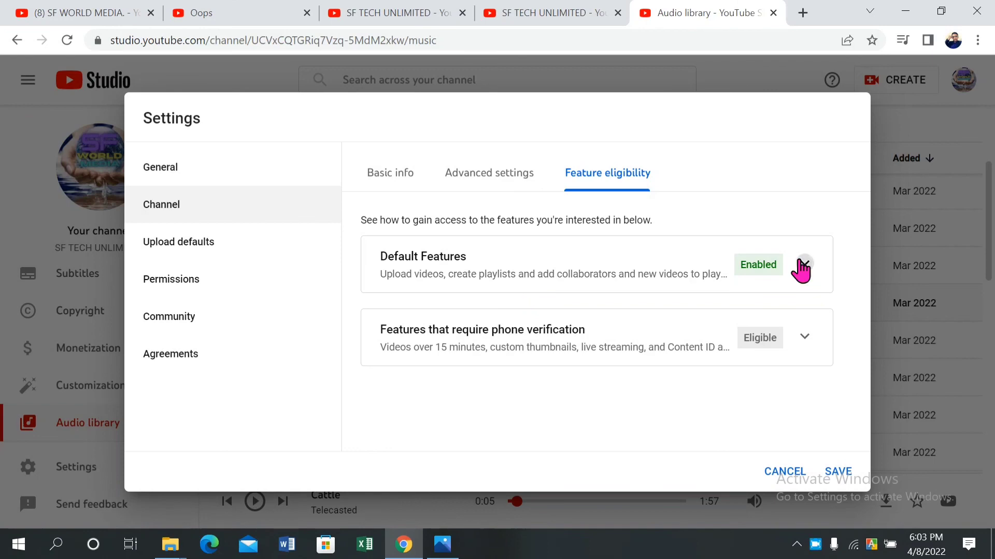
Expand the Default Features and phone-verification features detail cards.
left_click(801, 265)
scroll(657, 318, "down", 2)
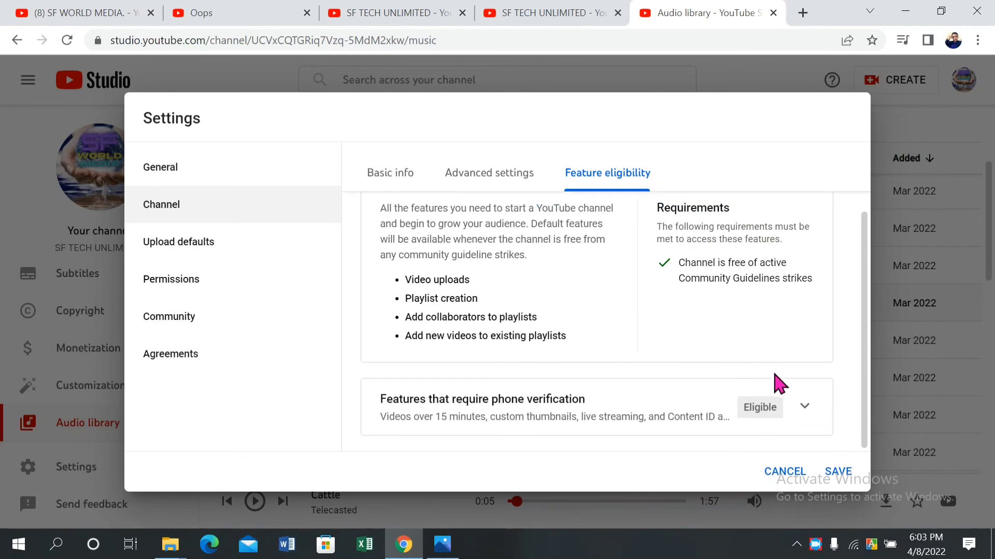
left_click(805, 409)
scroll(659, 340, "down", 3)
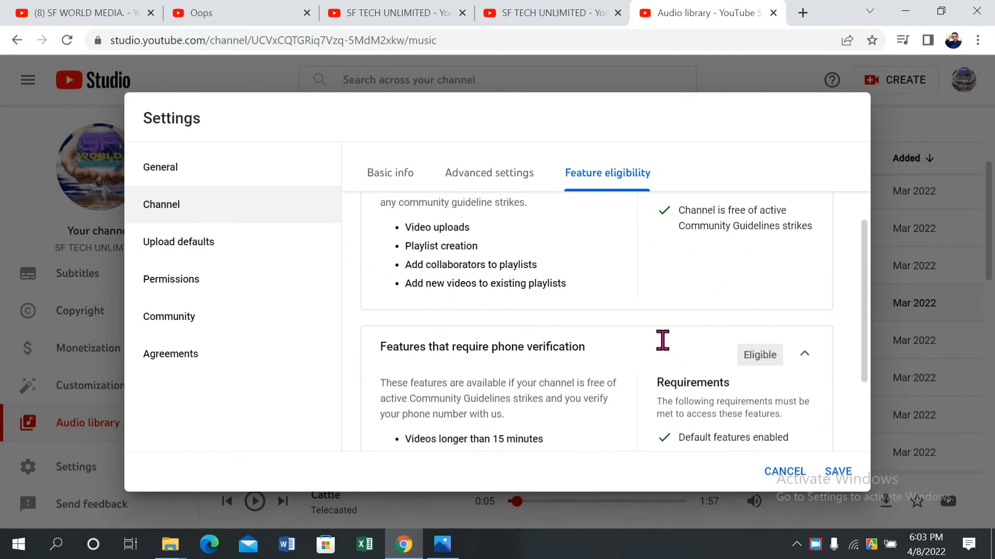
Start phone verification, enter the channel owner's phone number and request a text code.
left_click(734, 404)
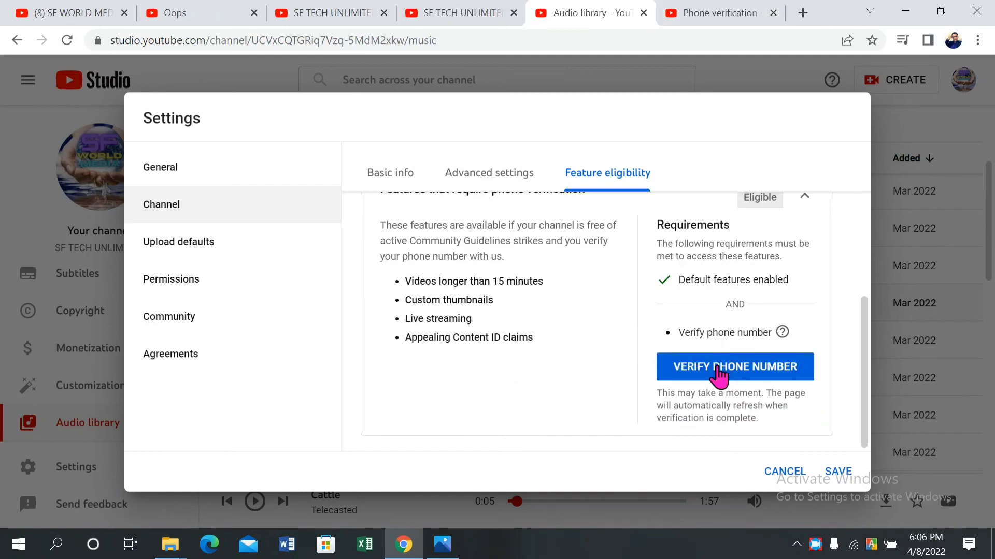
left_click(717, 368)
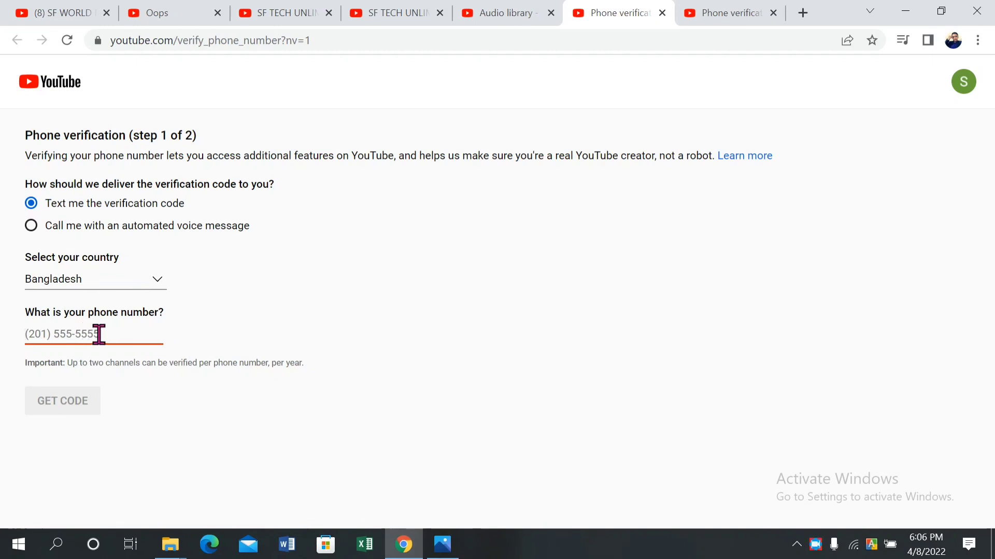
type("017")
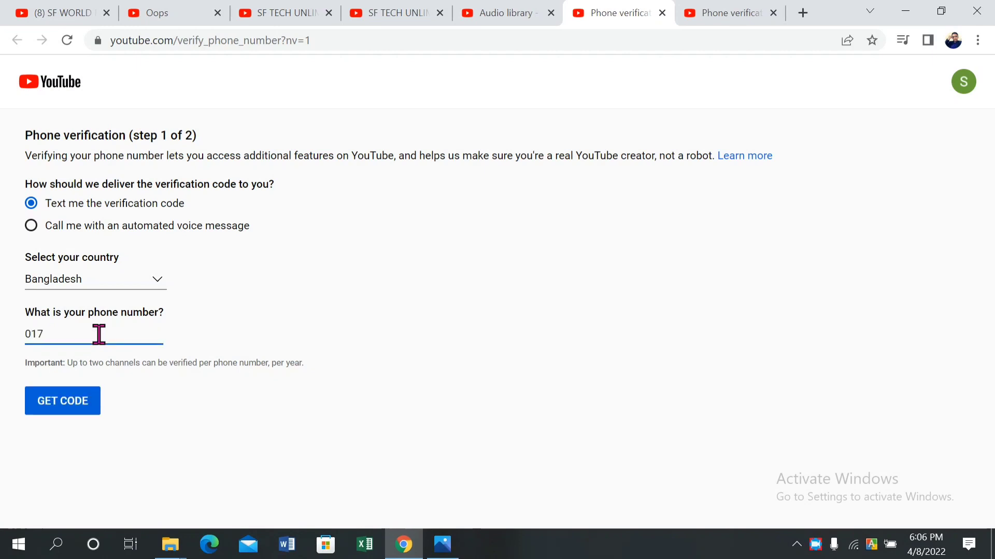
type("9196")
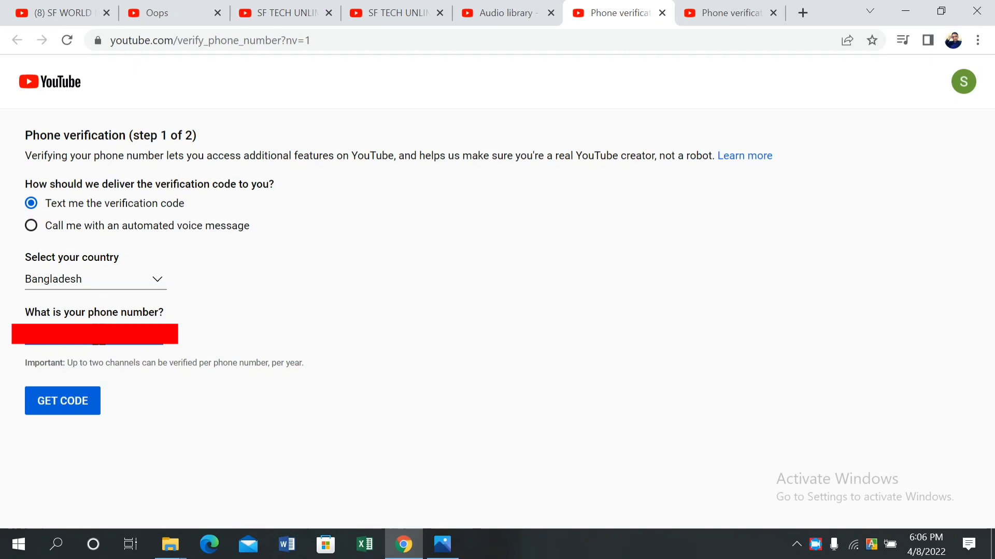
left_click(63, 402)
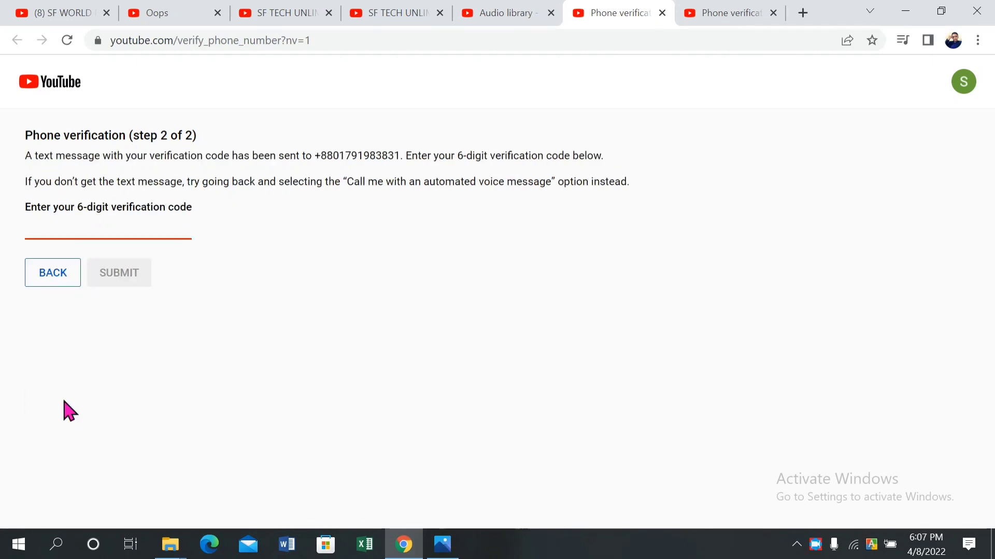
Submit the texted 6-digit verification code, reload, and go back to the Studio settings tab.
left_click(56, 223)
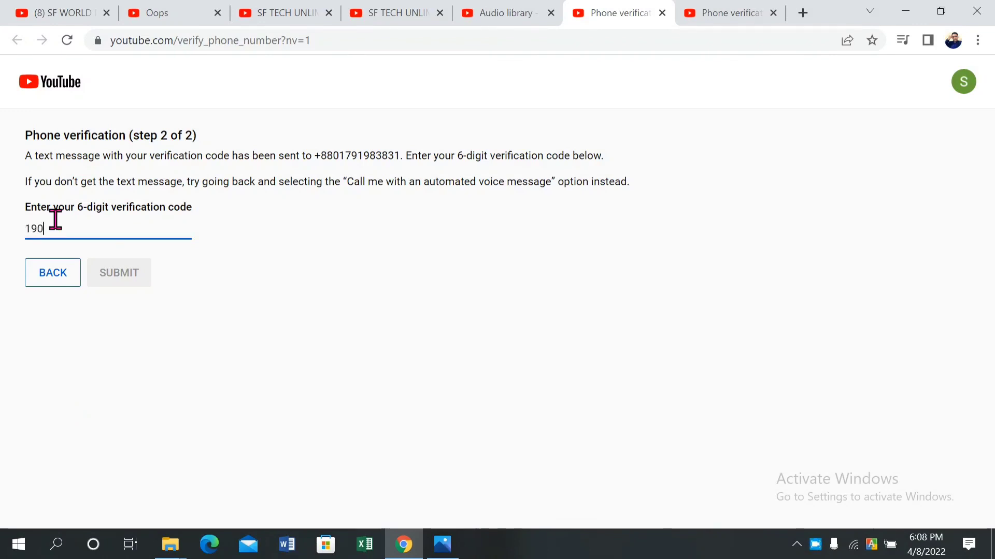
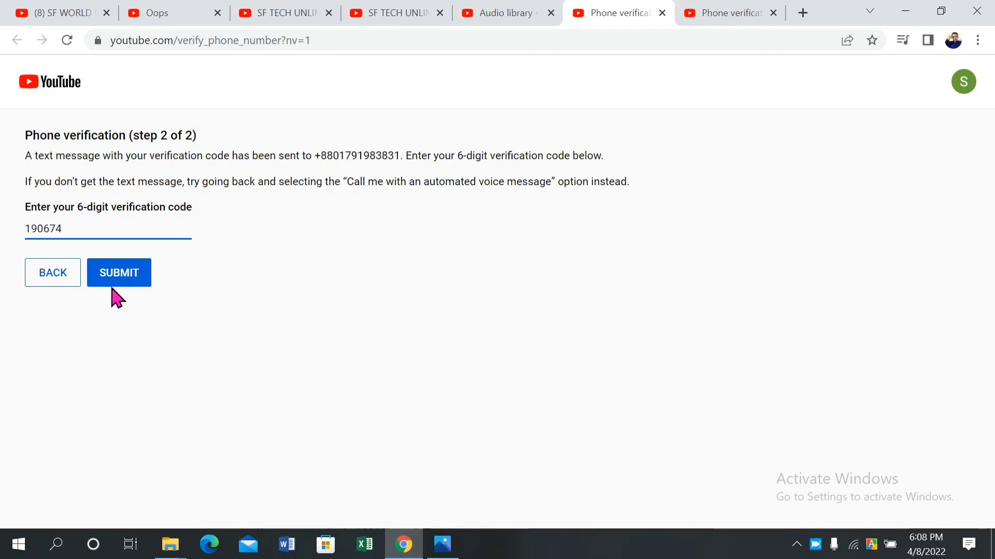
left_click(119, 284)
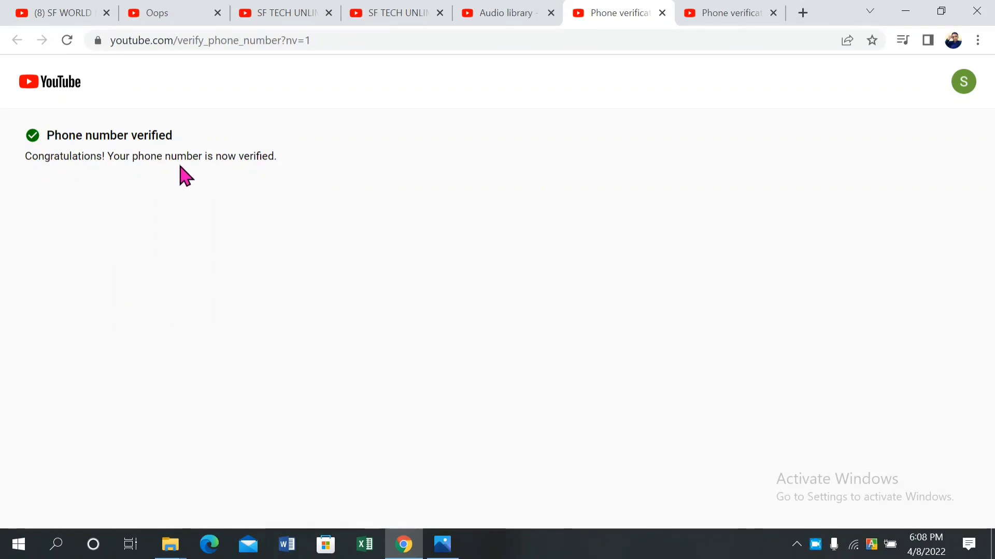
left_click(67, 40)
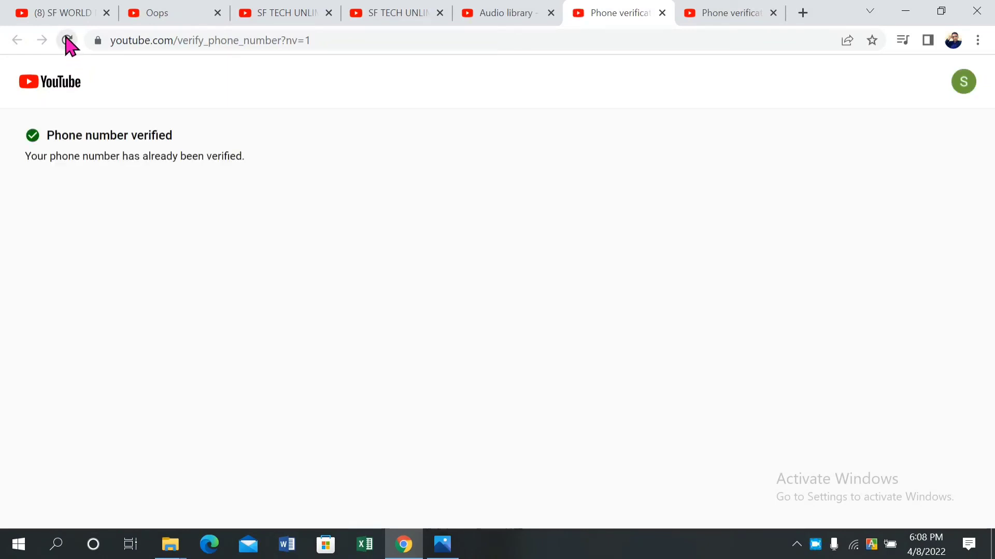
left_click(506, 13)
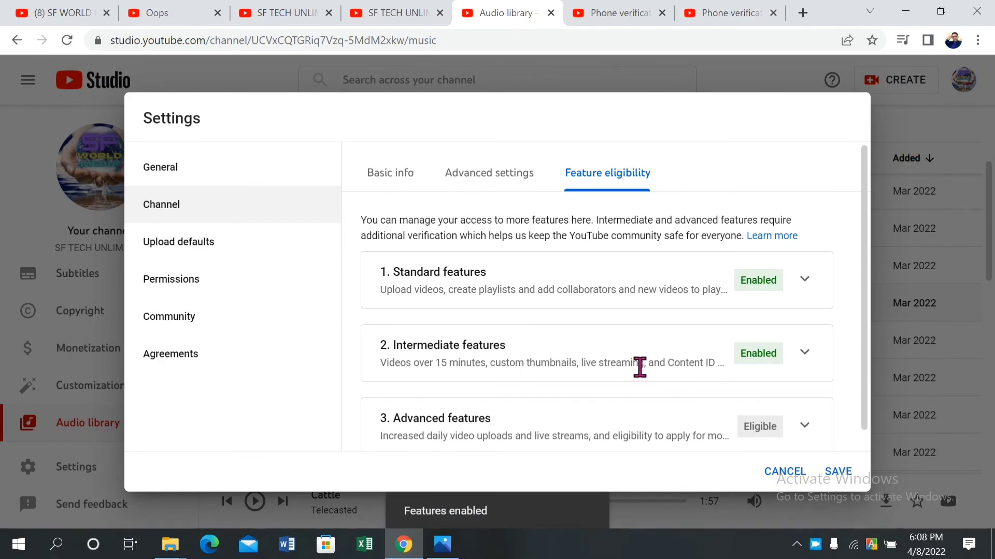
Expand Standard features details and confirm Intermediate features are marked Enabled.
scroll(639, 366, "down", 1)
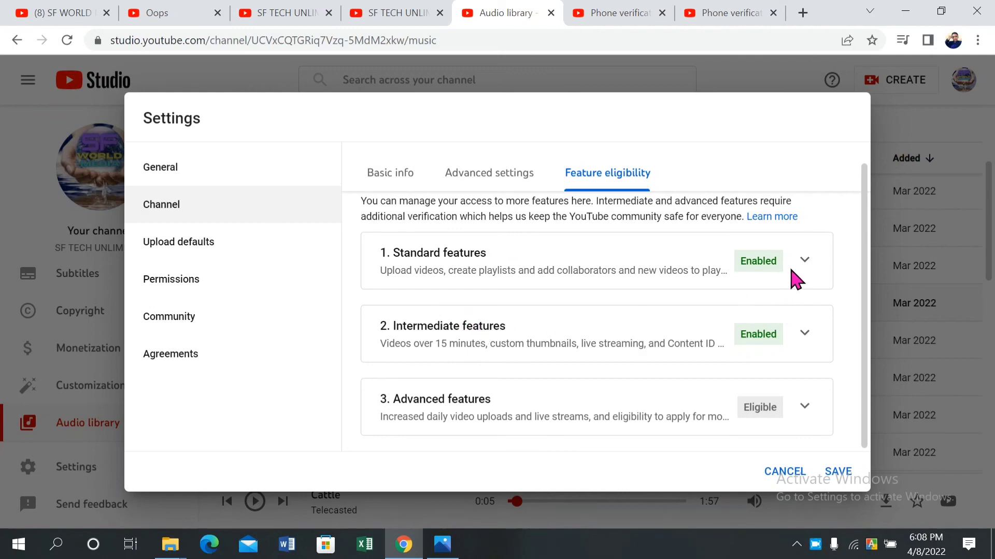
left_click(799, 262)
scroll(746, 333, "down", 3)
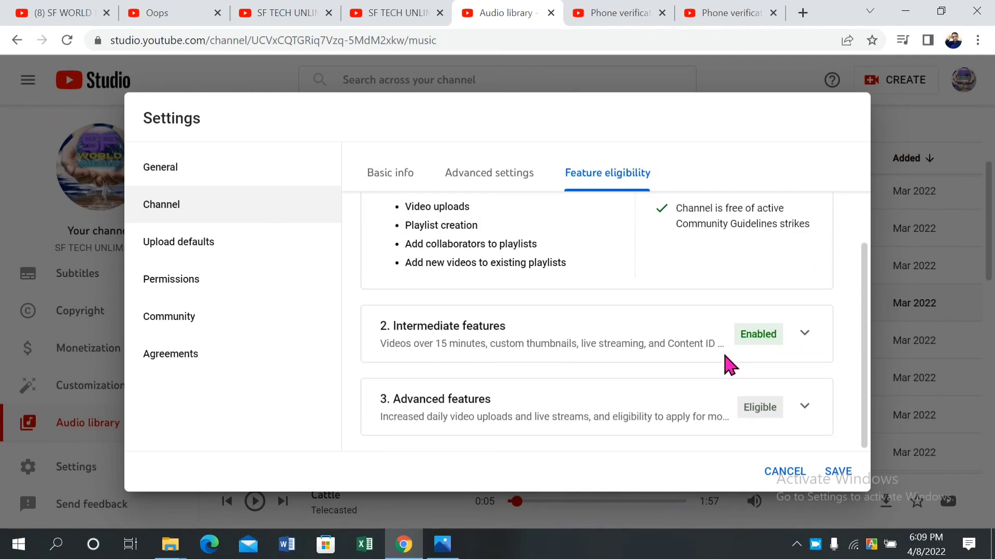